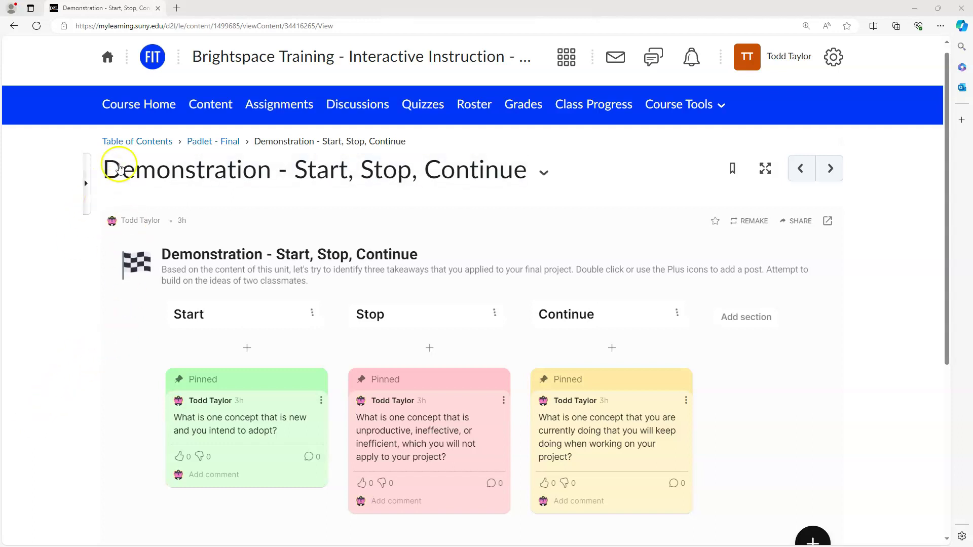
Open the course's Padlet - Working module and start adding an existing activity from Padlet.
{"action": "left_click", "coordinate": [139, 108]}
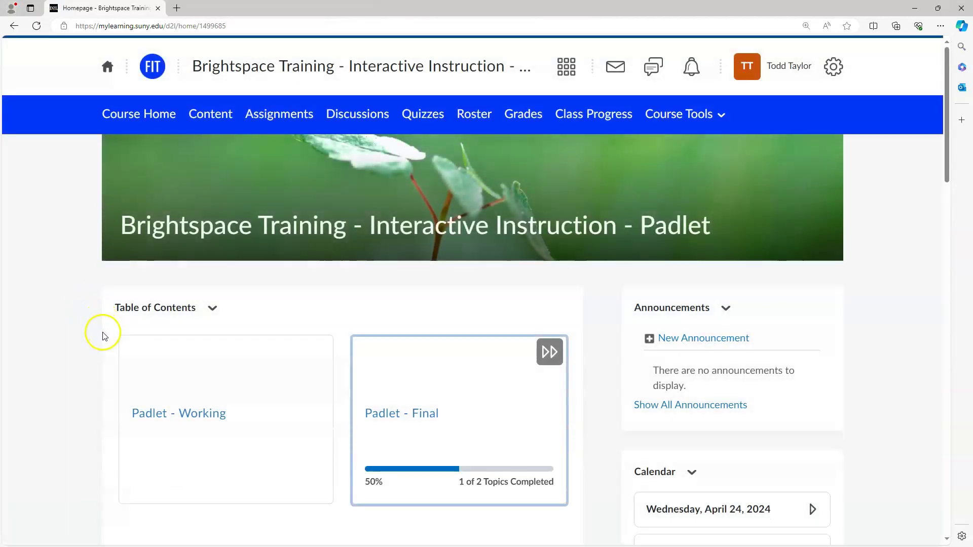
{"action": "left_click", "coordinate": [173, 420]}
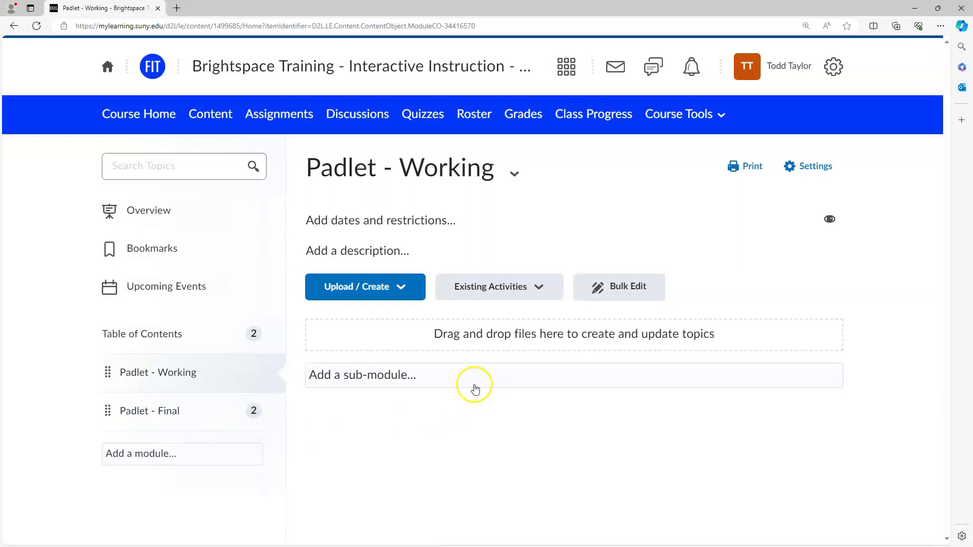
{"action": "left_click", "coordinate": [541, 296]}
{"action": "scroll", "coordinate": [539, 345], "scroll_direction": "down", "scroll_amount": 5}
{"action": "scroll", "coordinate": [537, 350], "scroll_direction": "down", "scroll_amount": 3}
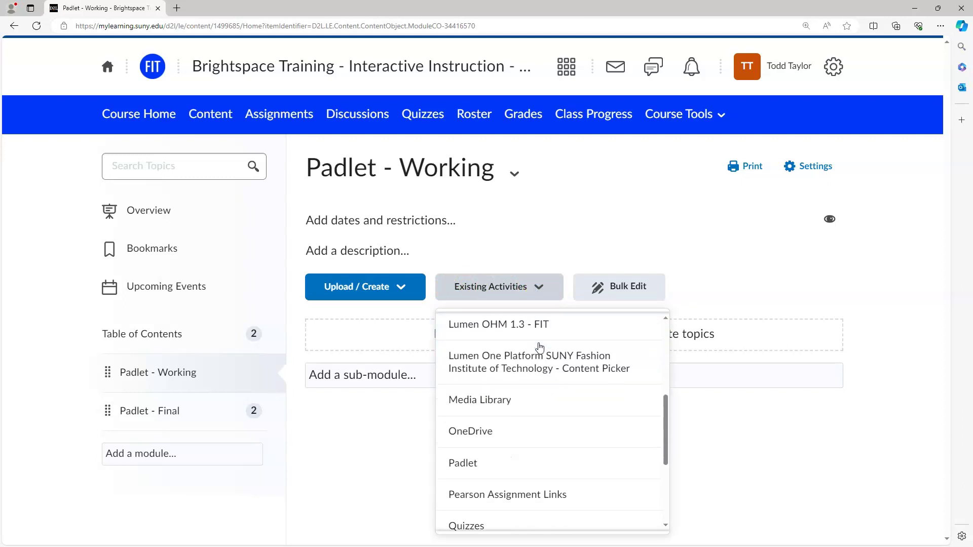
{"action": "left_click", "coordinate": [520, 424]}
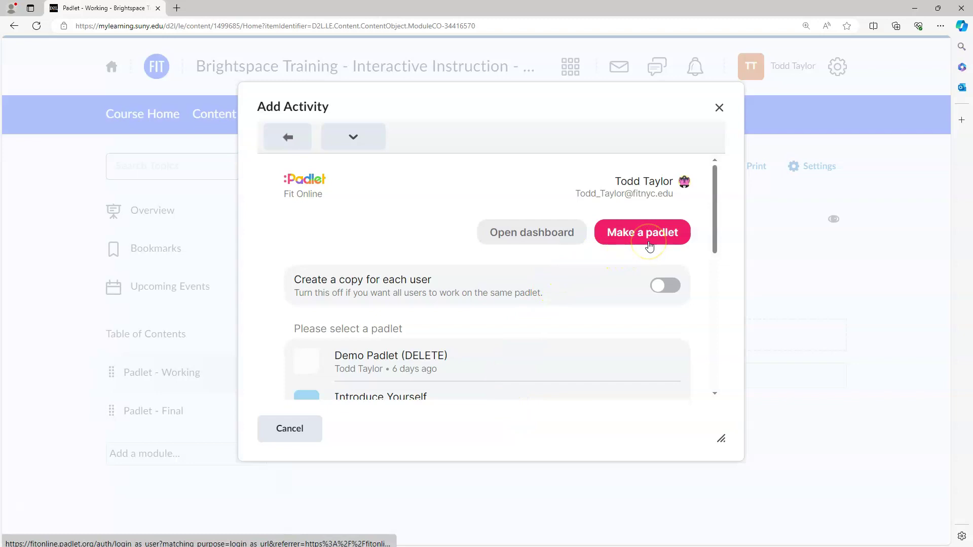
Make a new padlet from a blank board.
{"action": "left_click", "coordinate": [649, 245]}
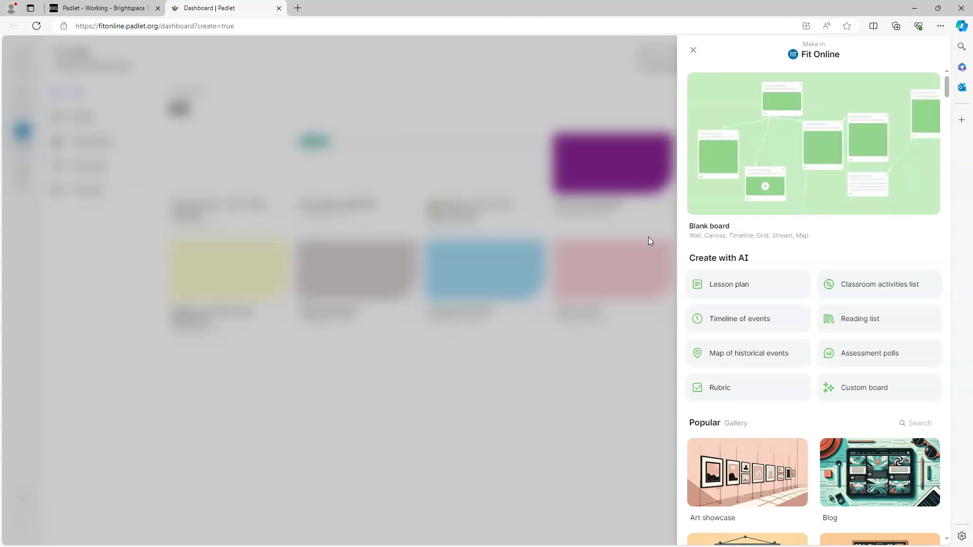
{"action": "left_click", "coordinate": [710, 226]}
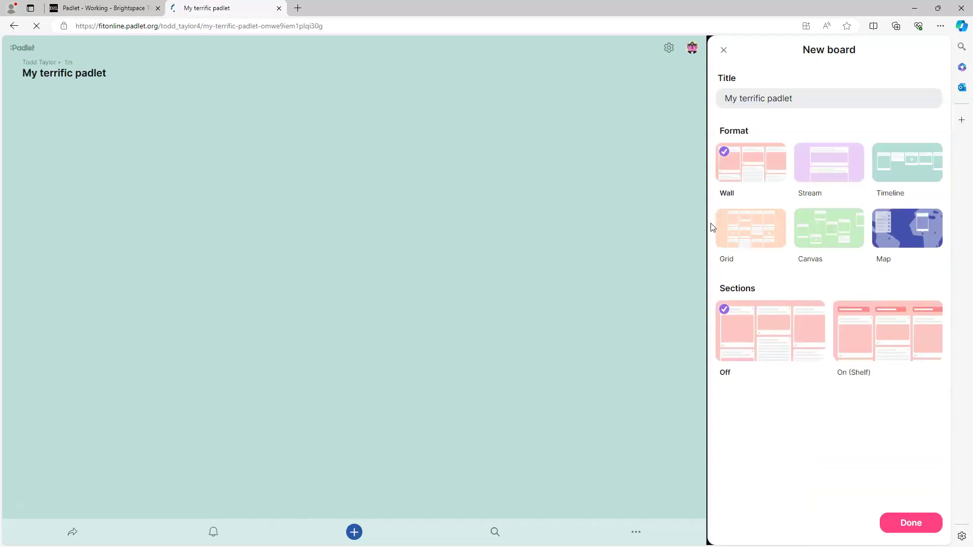
{"action": "left_click", "coordinate": [709, 227]}
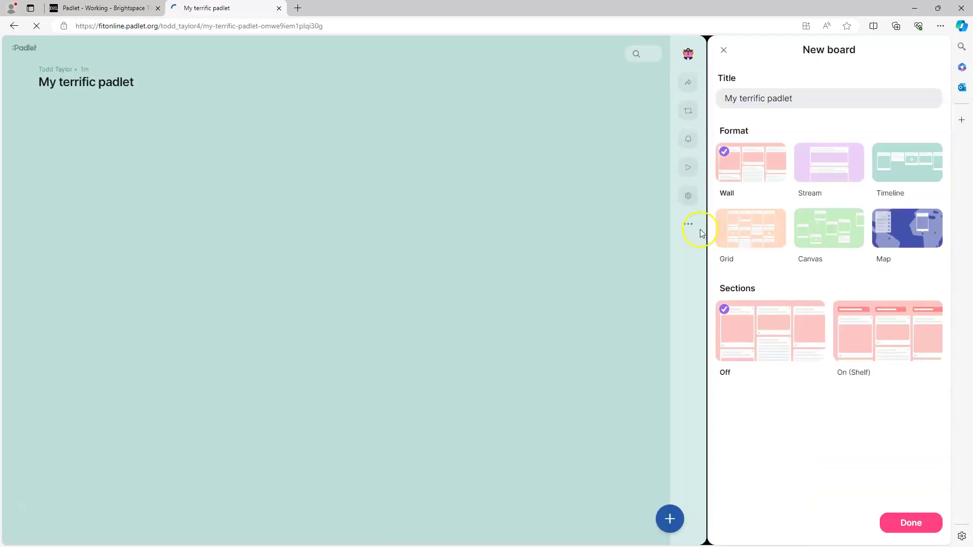
Replace the new board's title with "Start, Stop, Continue Activity".
{"action": "left_click", "coordinate": [738, 154]}
{"action": "left_click_drag", "start_coordinate": [798, 98], "coordinate": [706, 96]}
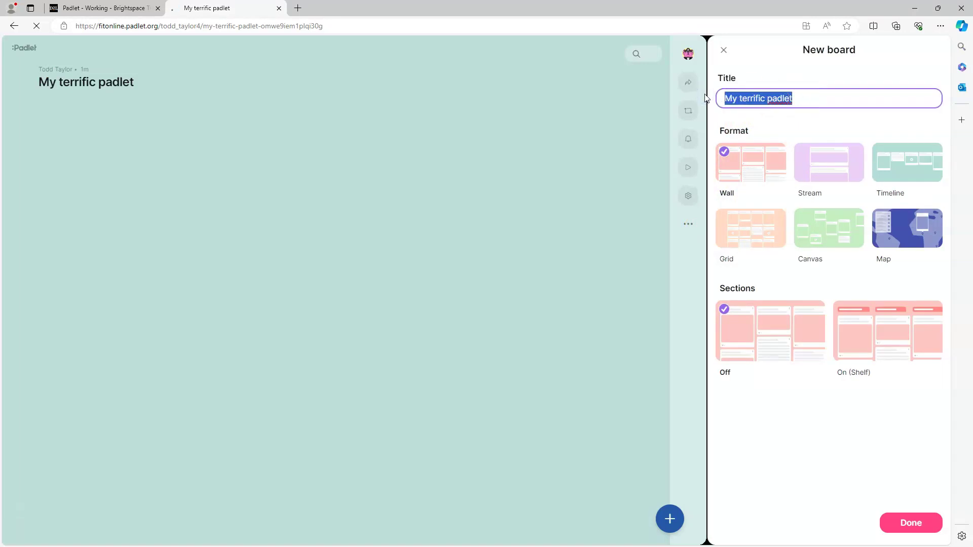
{"action": "type", "text": "S"}
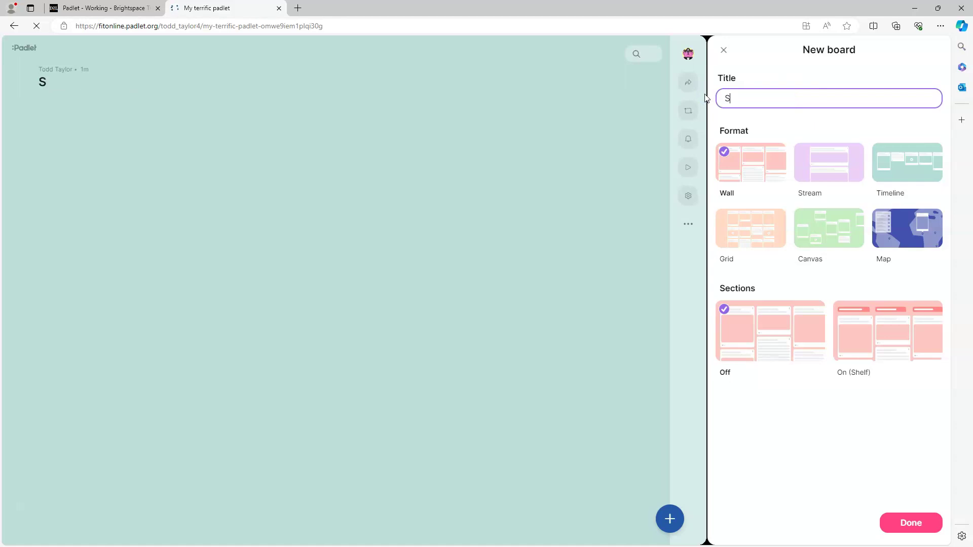
{"action": "type", "text": "tart, Stop, Continue "}
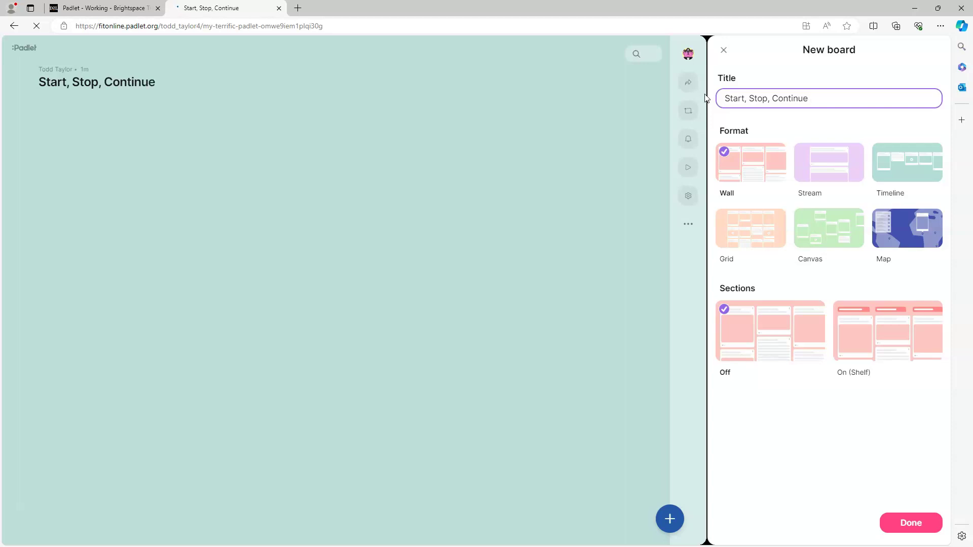
{"action": "type", "text": "Activity"}
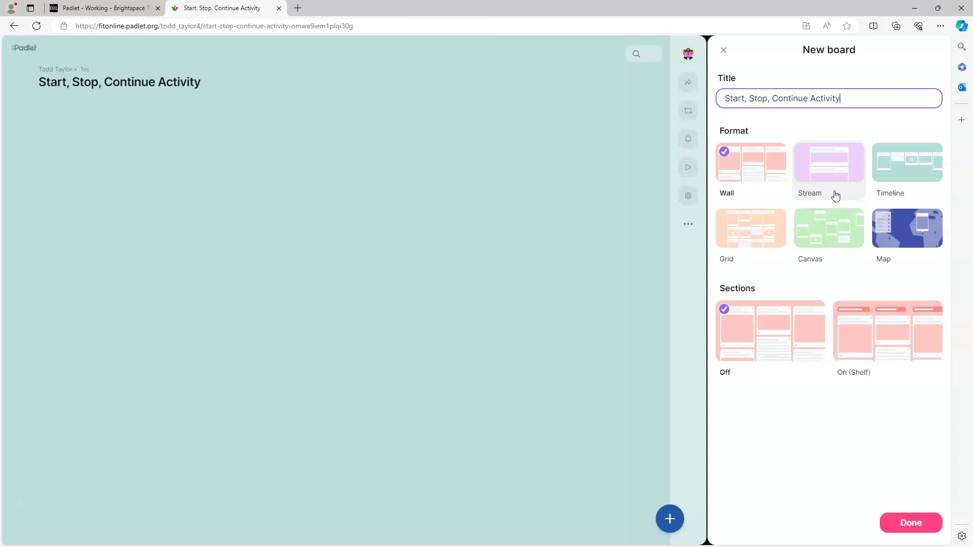
{"action": "left_click", "coordinate": [915, 197]}
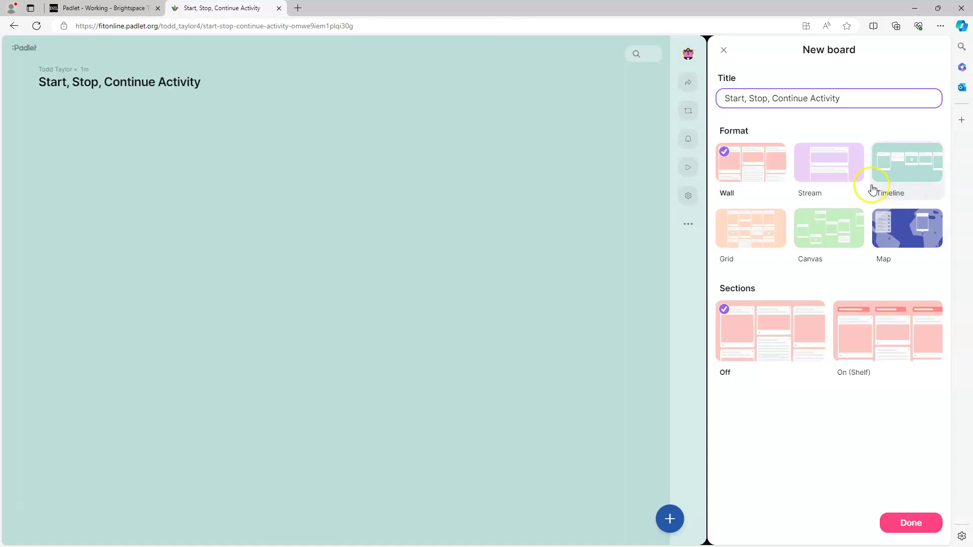
{"action": "left_click", "coordinate": [742, 262]}
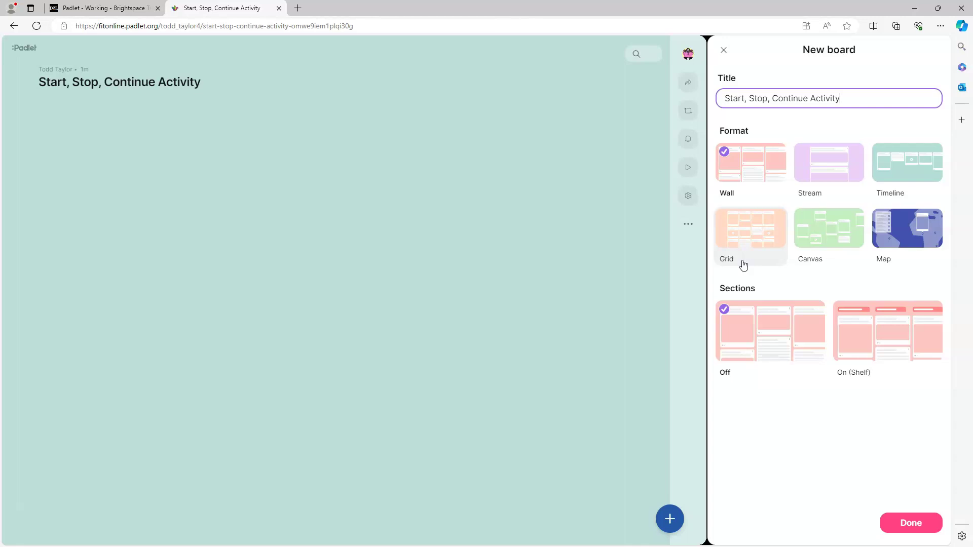
{"action": "left_click", "coordinate": [743, 264]}
{"action": "left_click", "coordinate": [833, 264]}
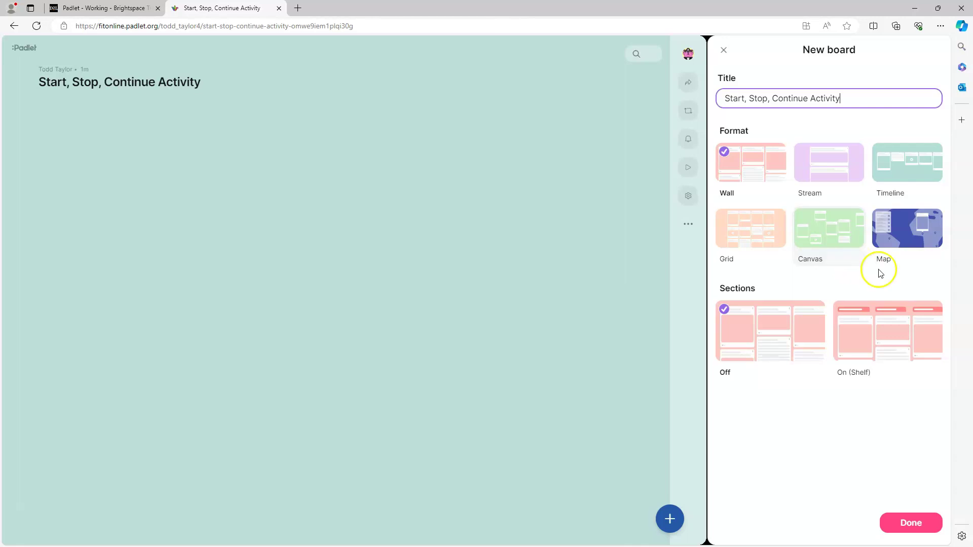
{"action": "left_click", "coordinate": [910, 267]}
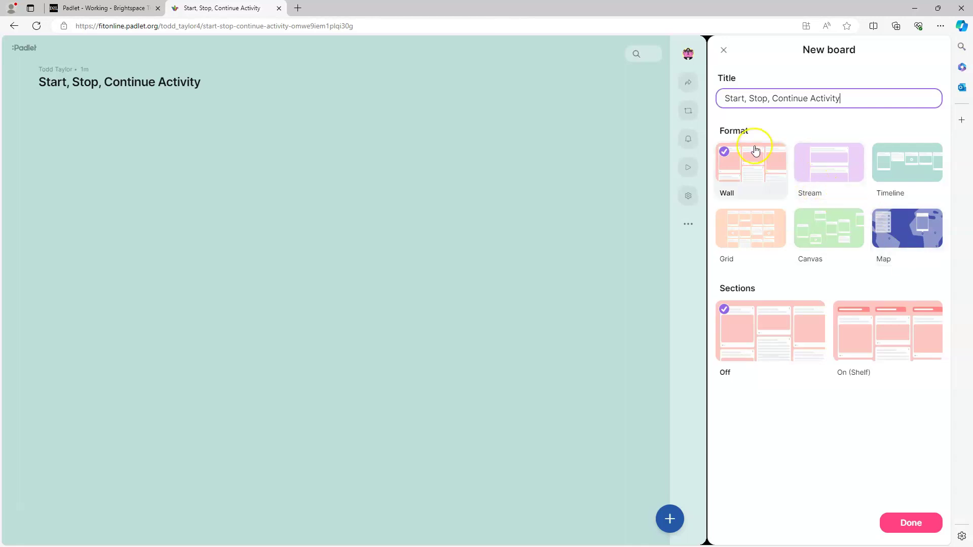
Choose the Wall format with sections set to On (Shelf) and finish the new board setup.
{"action": "left_click", "coordinate": [754, 166]}
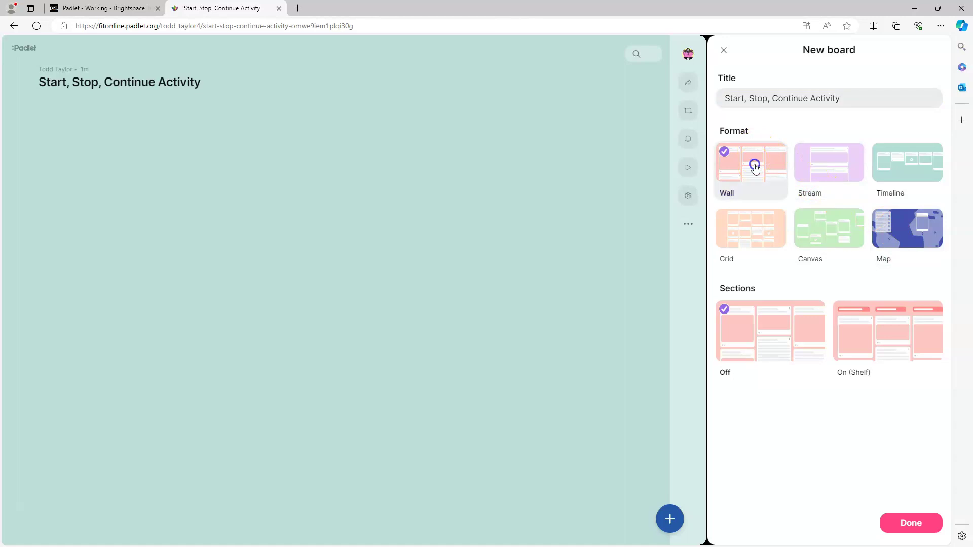
{"action": "left_click", "coordinate": [774, 289]}
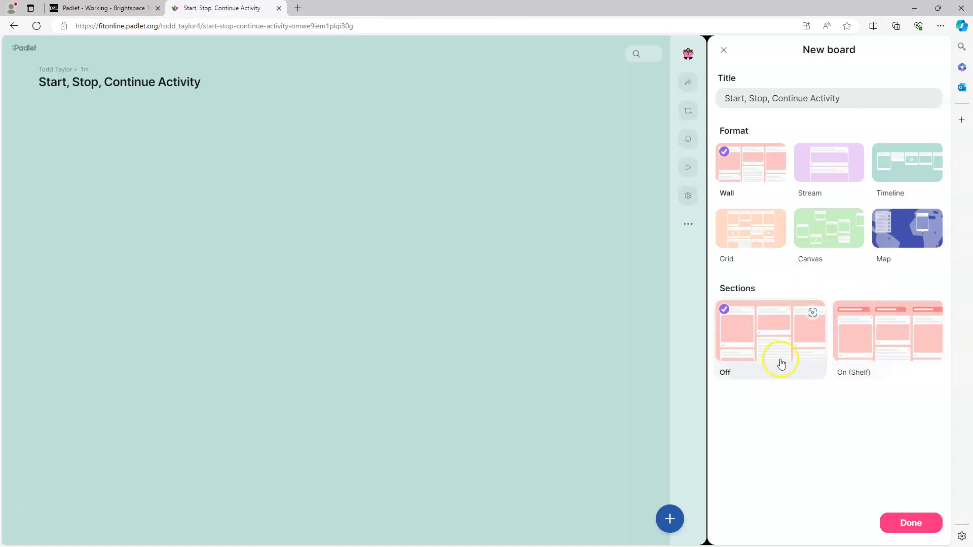
{"action": "left_click", "coordinate": [879, 360]}
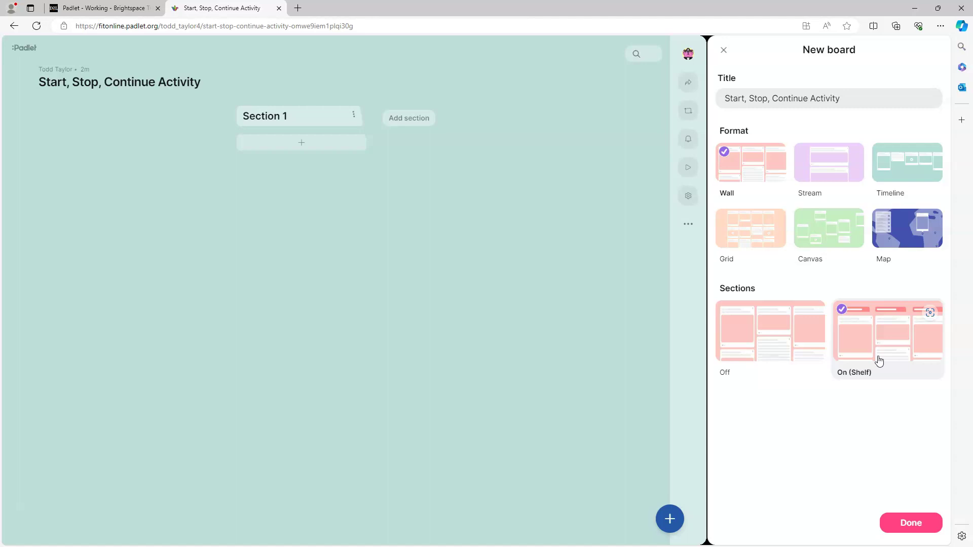
{"action": "left_click", "coordinate": [908, 527]}
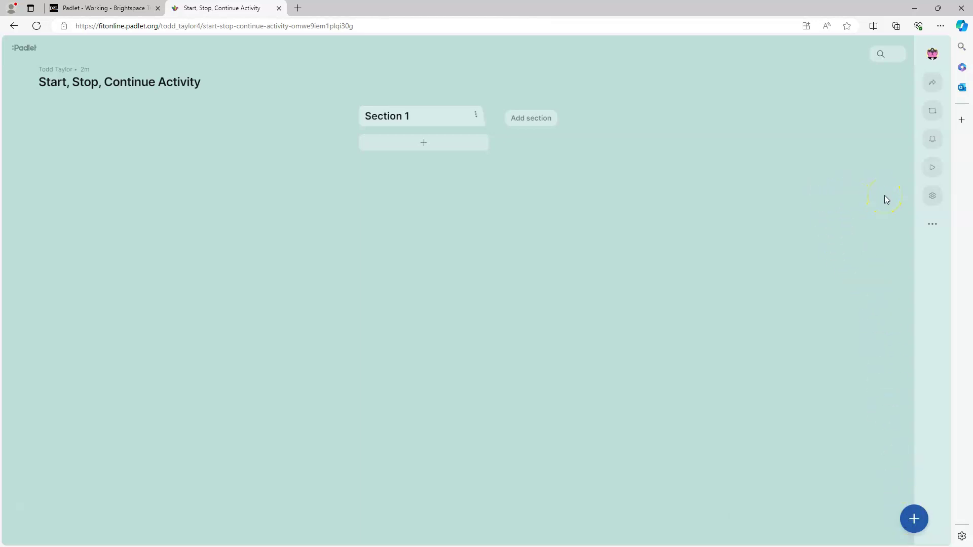
Add a board description asking students to identify three takeaways applied to their final project, add a post and build on two classmates' ideas.
{"action": "left_click", "coordinate": [931, 196]}
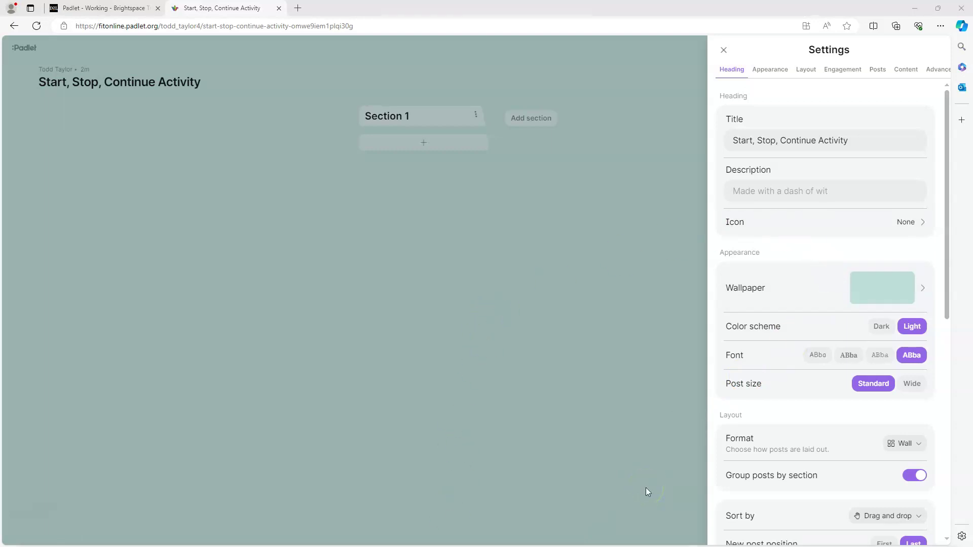
{"action": "left_click", "coordinate": [765, 192]}
{"action": "type", "text": "Based on the content of this unit, let's try to identify three takeaways that you applied to your final project. Double click or use the Plus icons to add a post. Attempt to build on the ideas of two classmates."}
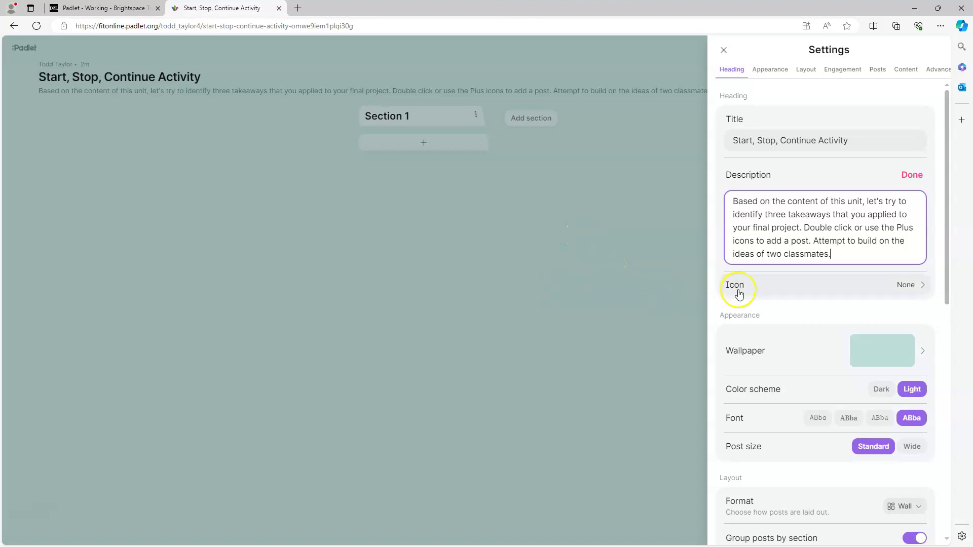
{"action": "left_click", "coordinate": [777, 292]}
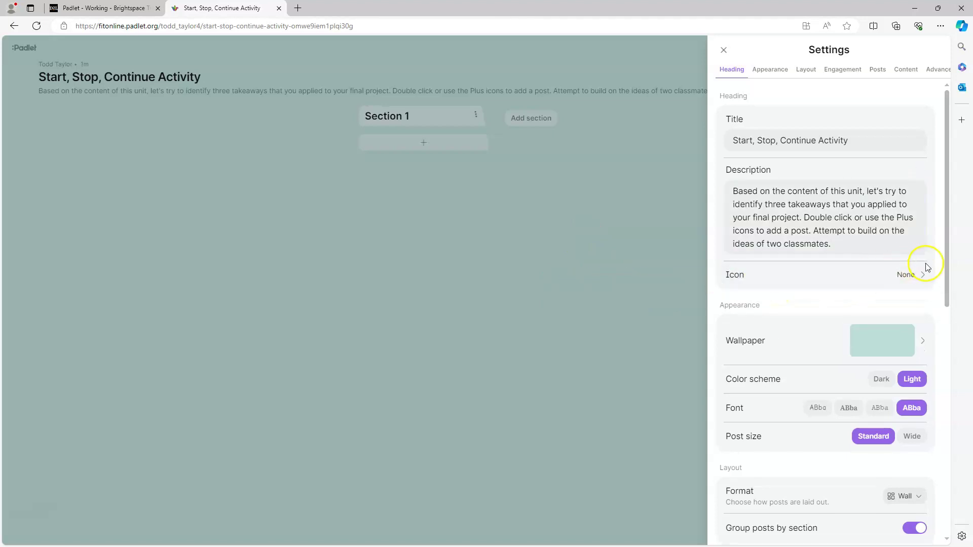
Search the emojis for "mag" and save the right-tilted magnifying glass as the board icon.
{"action": "left_click", "coordinate": [910, 277]}
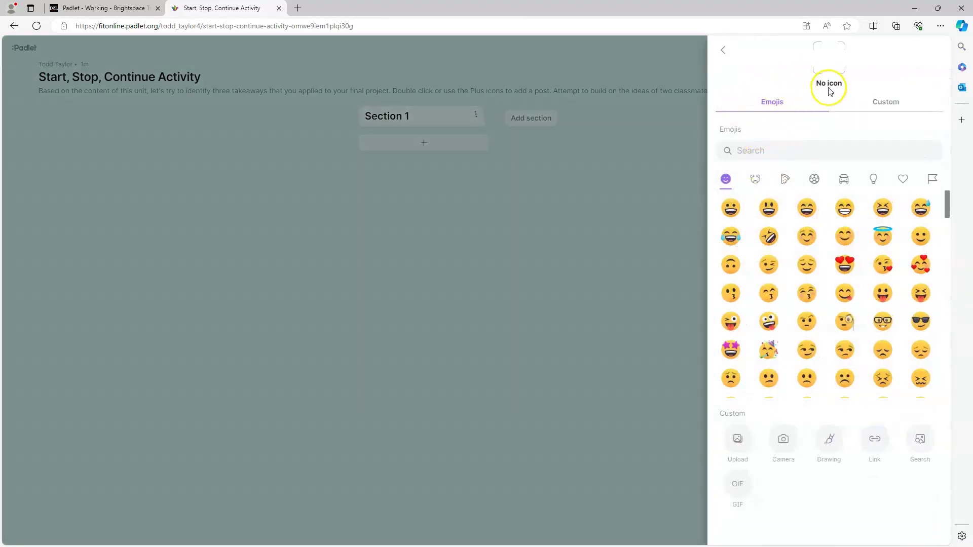
{"action": "left_click", "coordinate": [766, 150]}
{"action": "type", "text": "mag"}
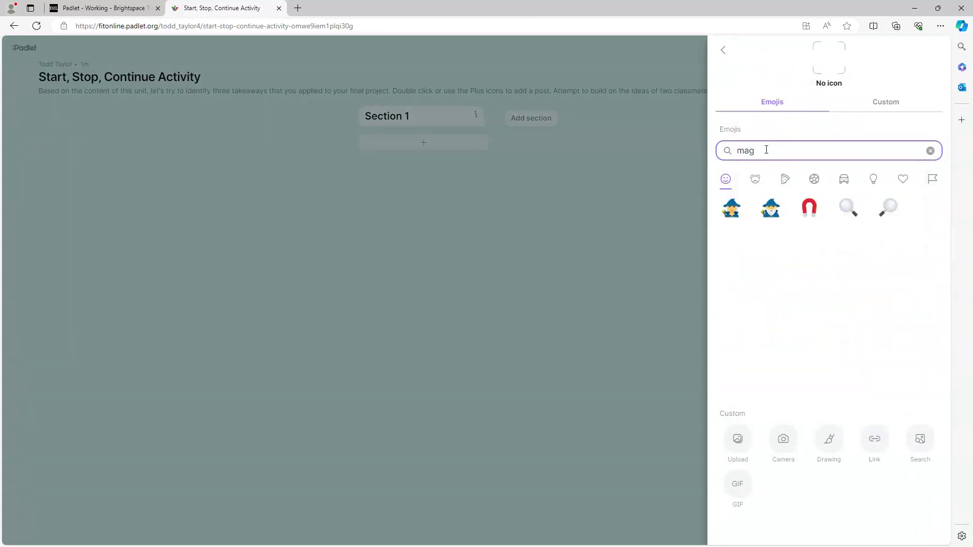
{"action": "left_click", "coordinate": [888, 207]}
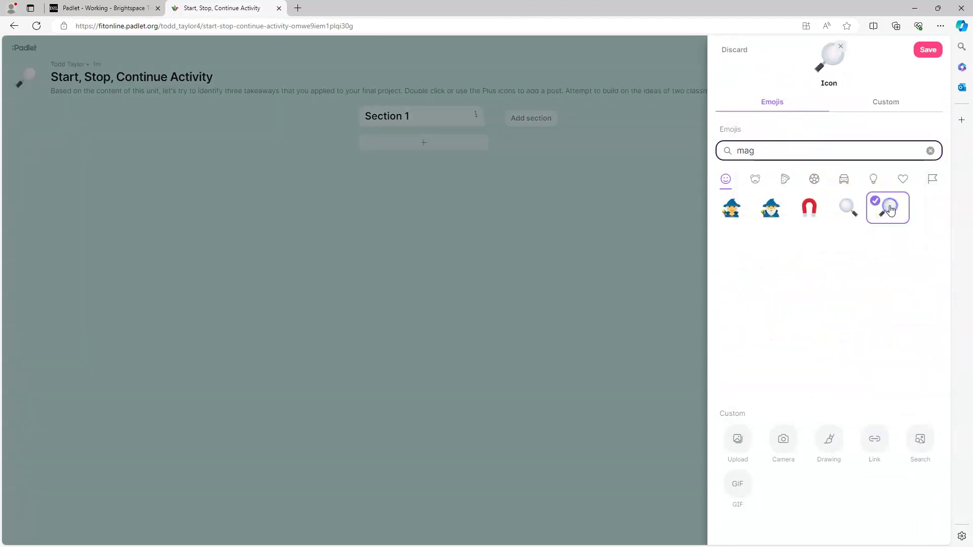
{"action": "left_click", "coordinate": [928, 50]}
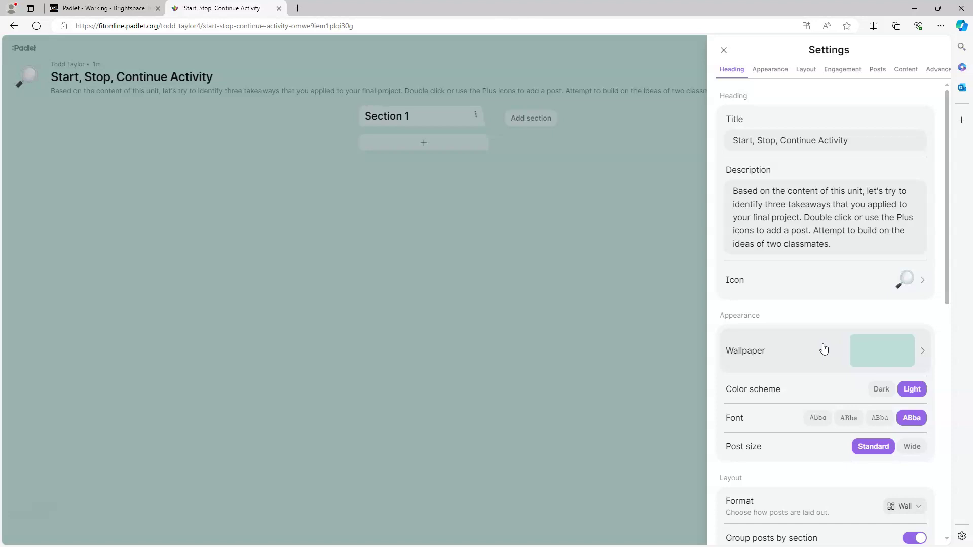
Change the board wallpaper to the solid white color and save it.
{"action": "left_click", "coordinate": [923, 354]}
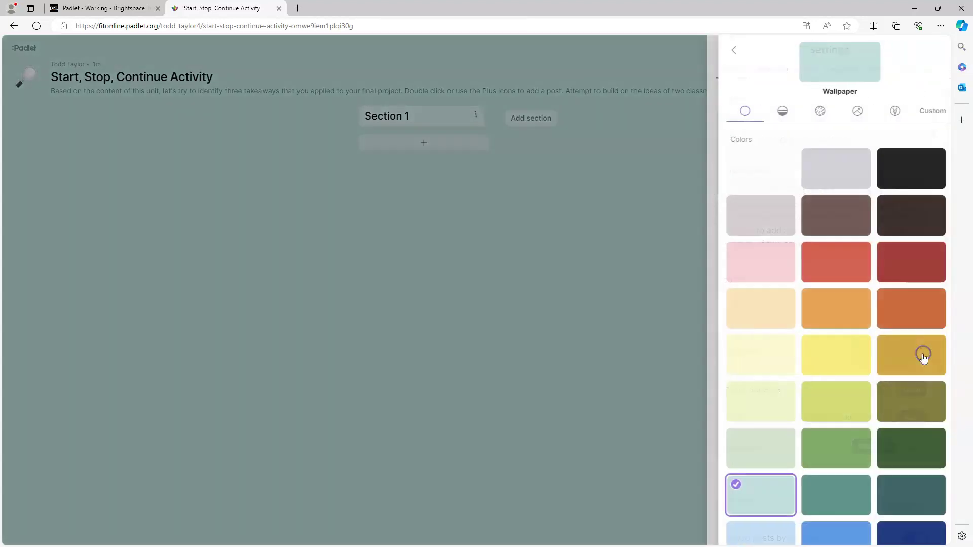
{"action": "left_click", "coordinate": [743, 161]}
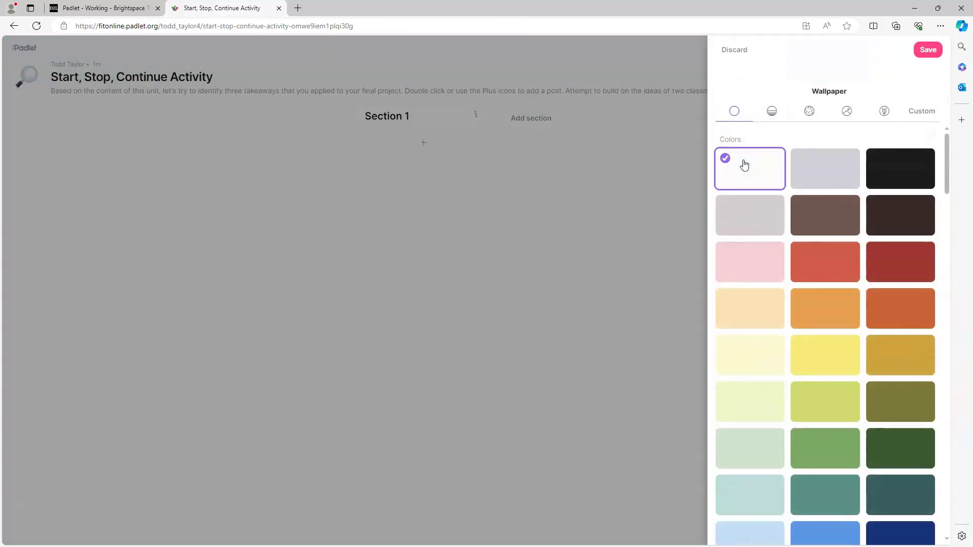
{"action": "left_click", "coordinate": [928, 49]}
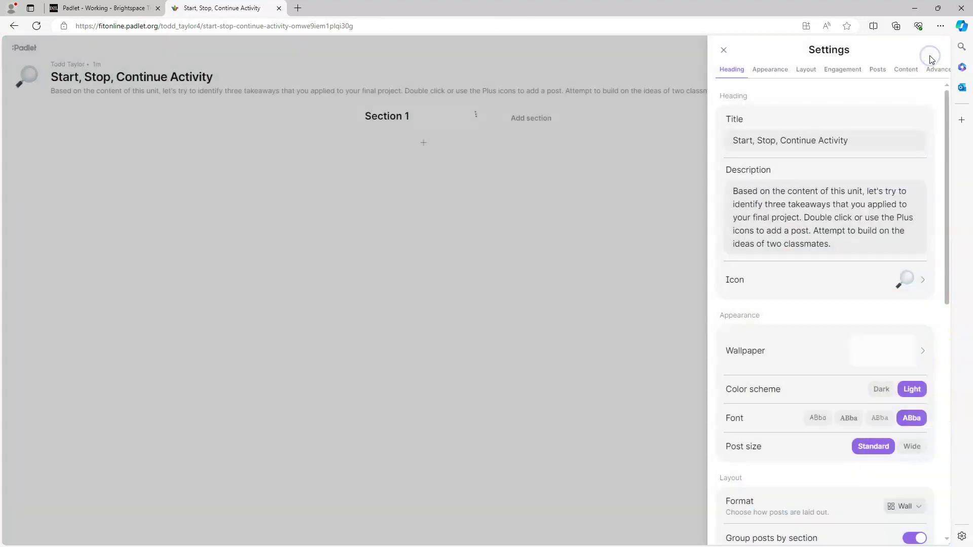
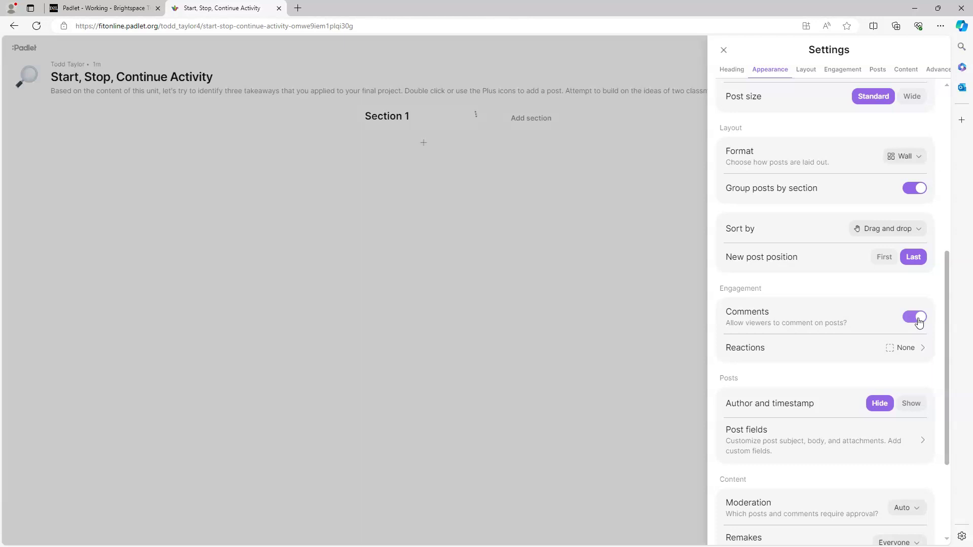
Set post reactions to Like and show the author and timestamp on posts.
{"action": "left_click", "coordinate": [923, 350]}
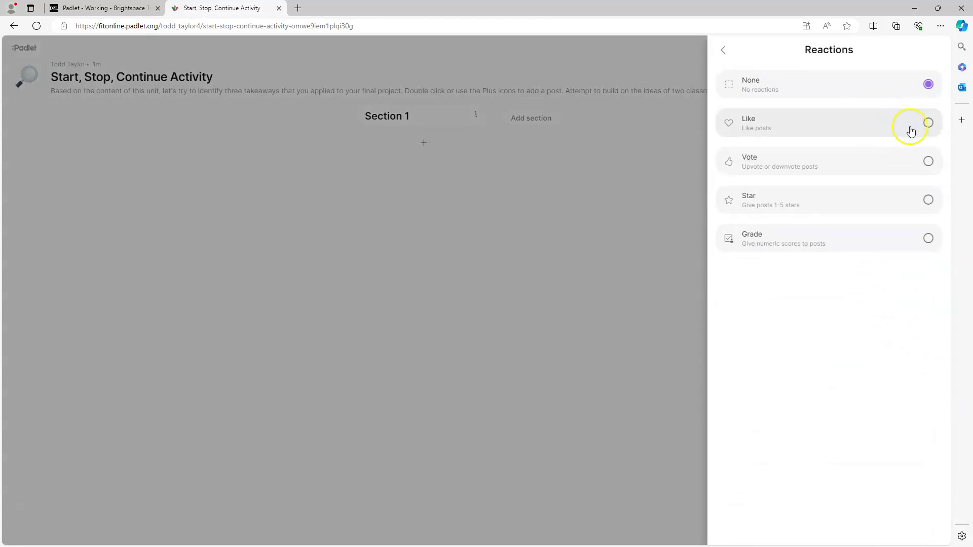
{"action": "left_click", "coordinate": [928, 124]}
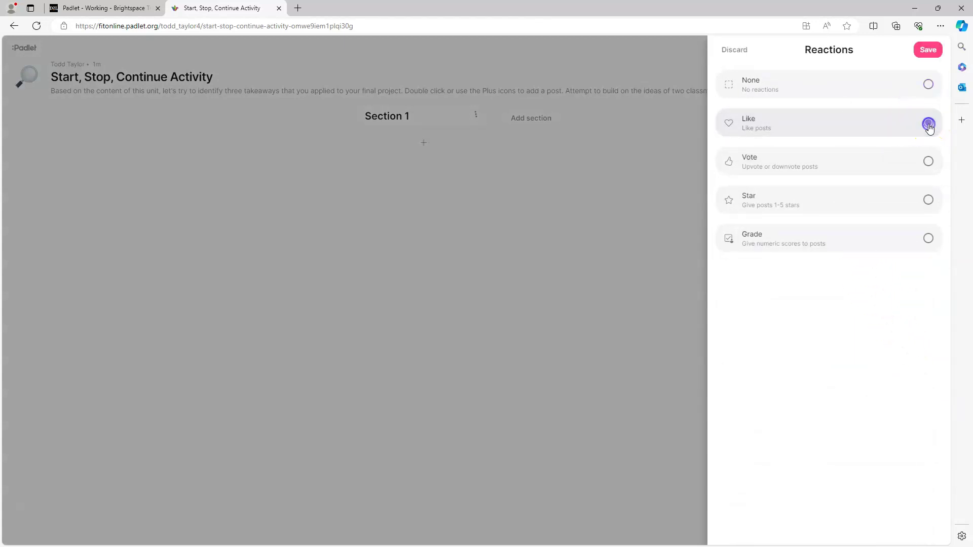
{"action": "left_click", "coordinate": [928, 51]}
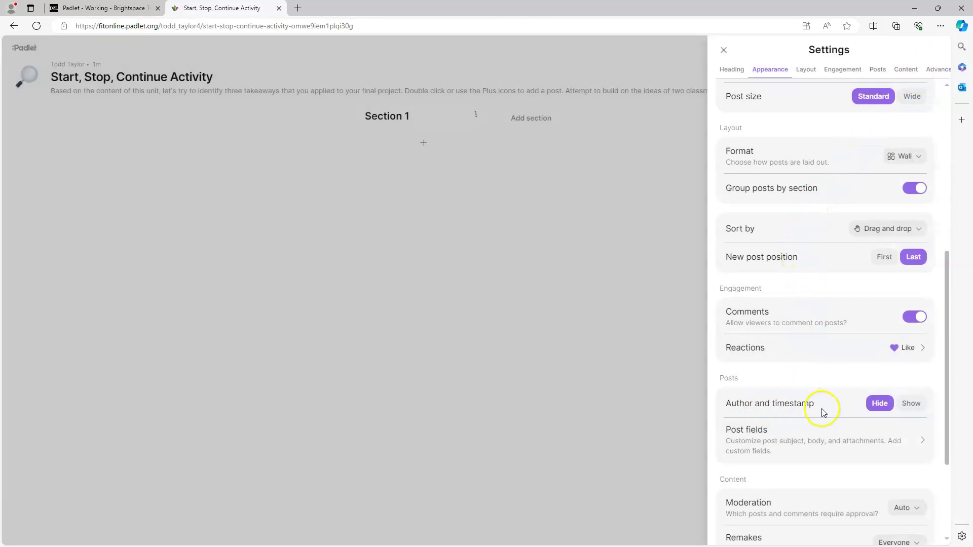
{"action": "left_click", "coordinate": [918, 408]}
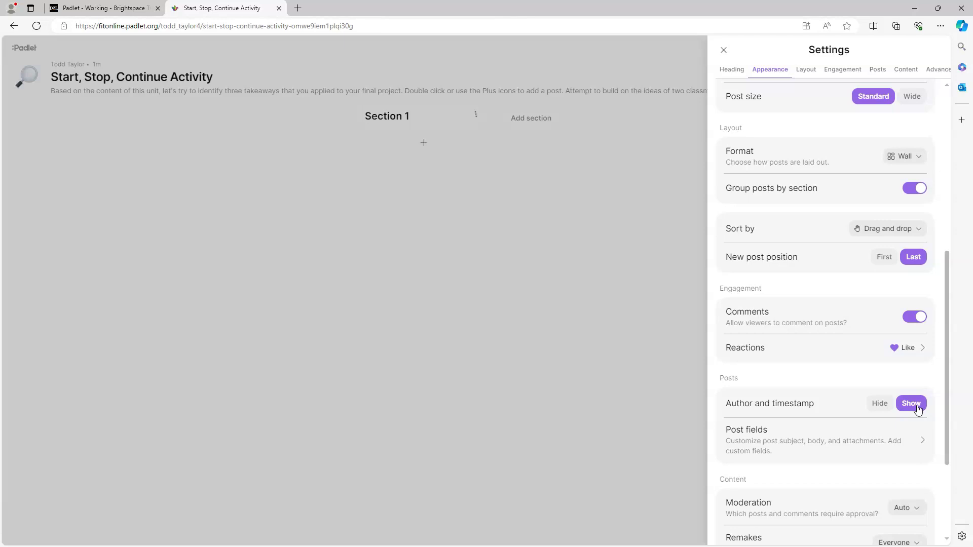
{"action": "left_click_drag", "start_coordinate": [947, 352], "coordinate": [944, 424]}
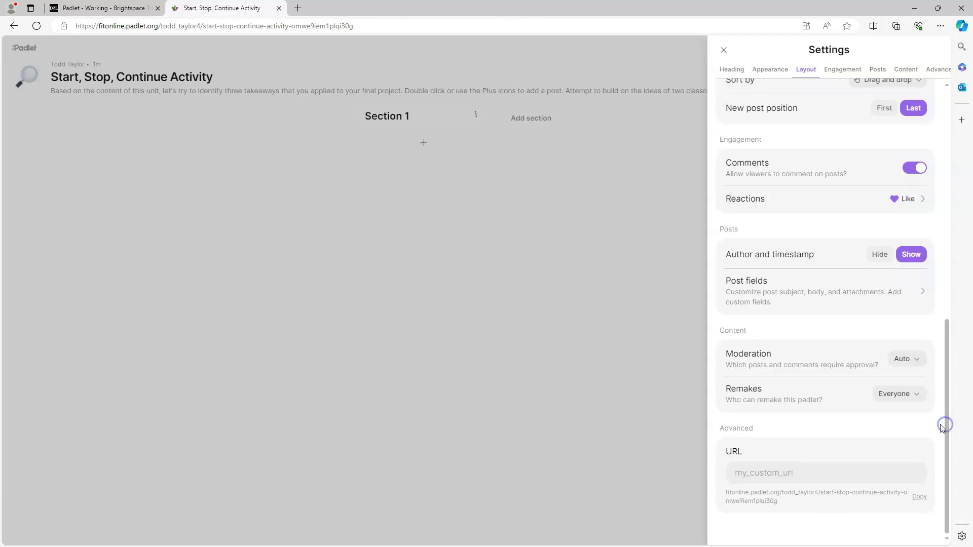
Restrict remakes of the board to admins only and close the settings.
{"action": "left_click", "coordinate": [922, 399]}
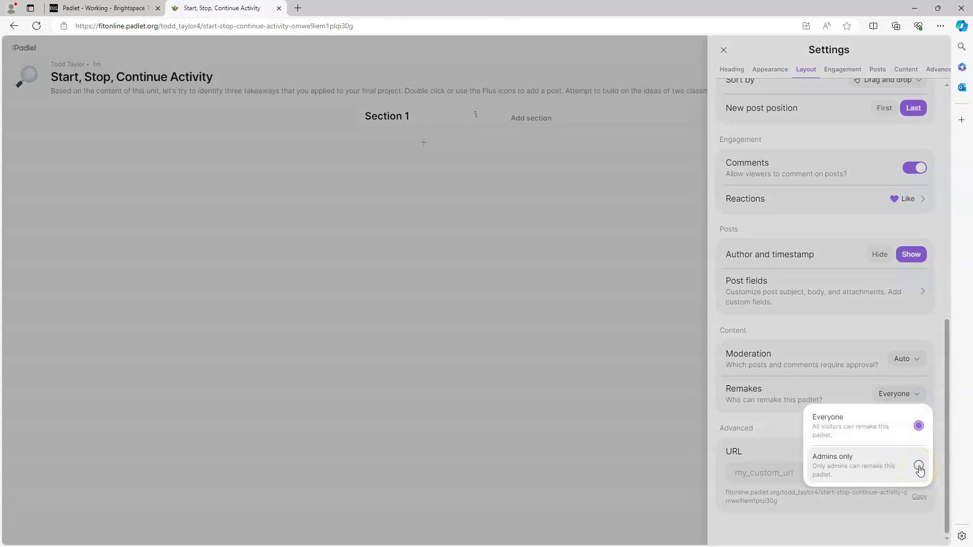
{"action": "left_click", "coordinate": [918, 466]}
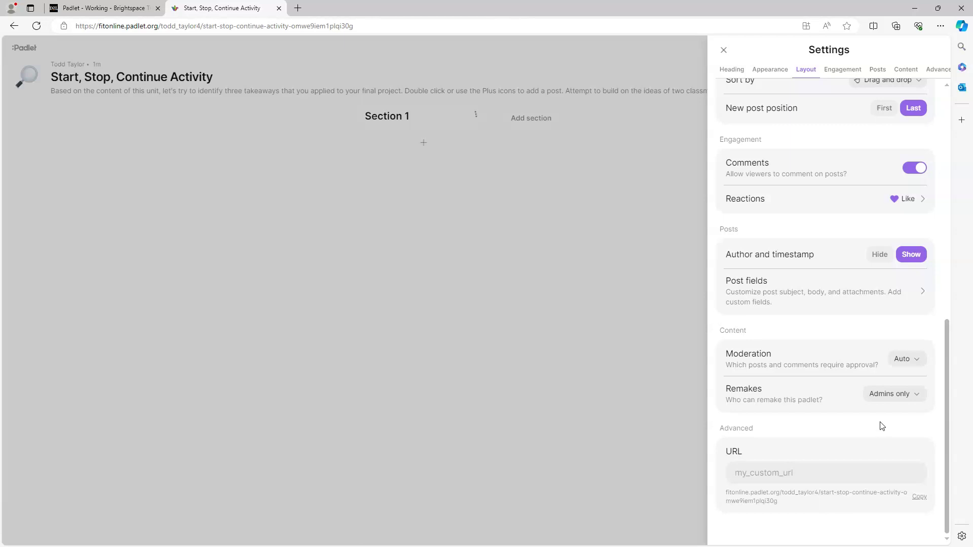
{"action": "left_click", "coordinate": [725, 51]}
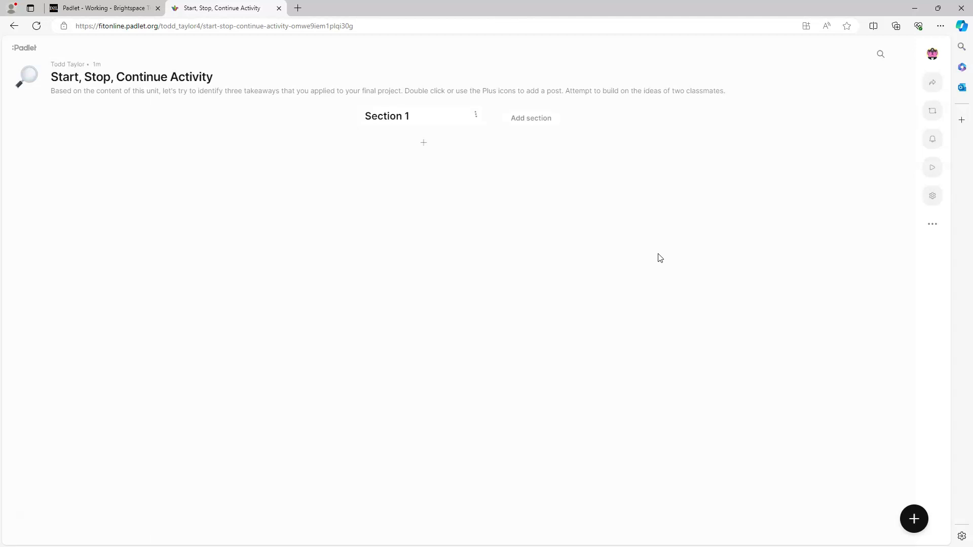
Rename the board's first section as Start.
{"action": "left_click", "coordinate": [476, 118]}
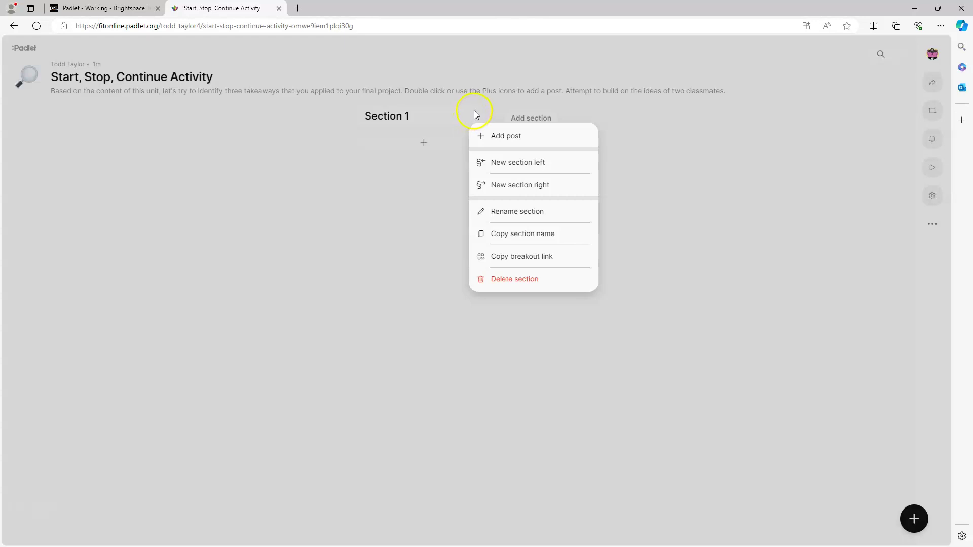
{"action": "double_click", "coordinate": [387, 115]}
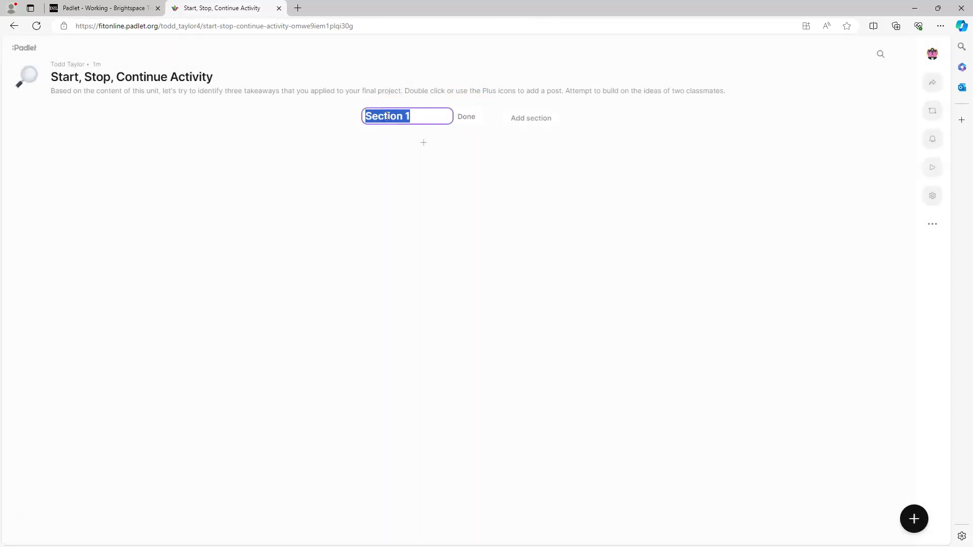
{"action": "type", "text": "Start"}
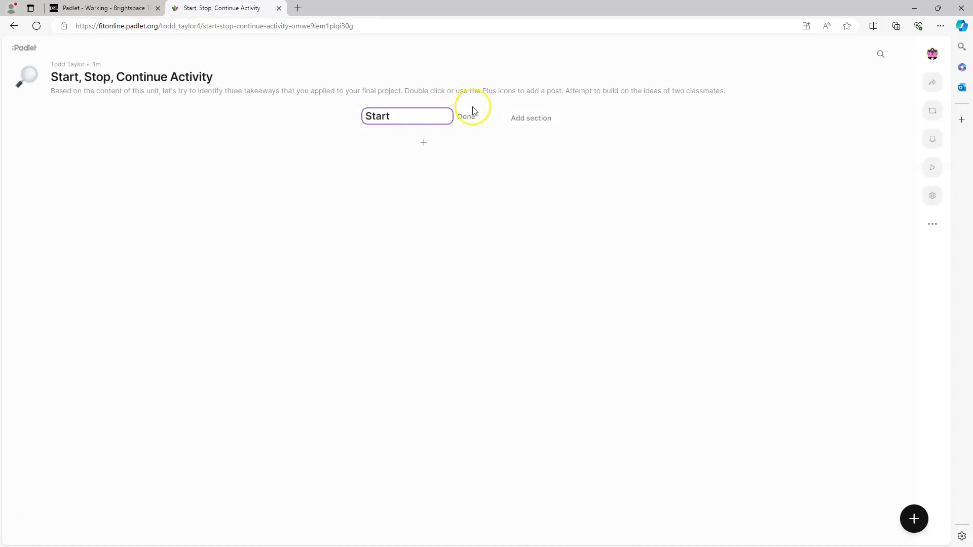
Add two more sections to the board, named Stop and Continue.
{"action": "left_click", "coordinate": [531, 120]}
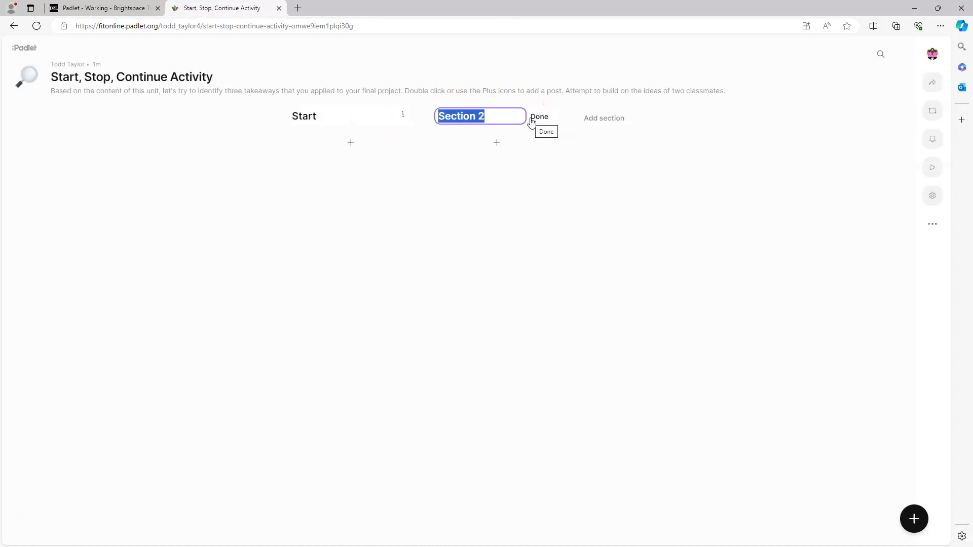
{"action": "type", "text": "Stop"}
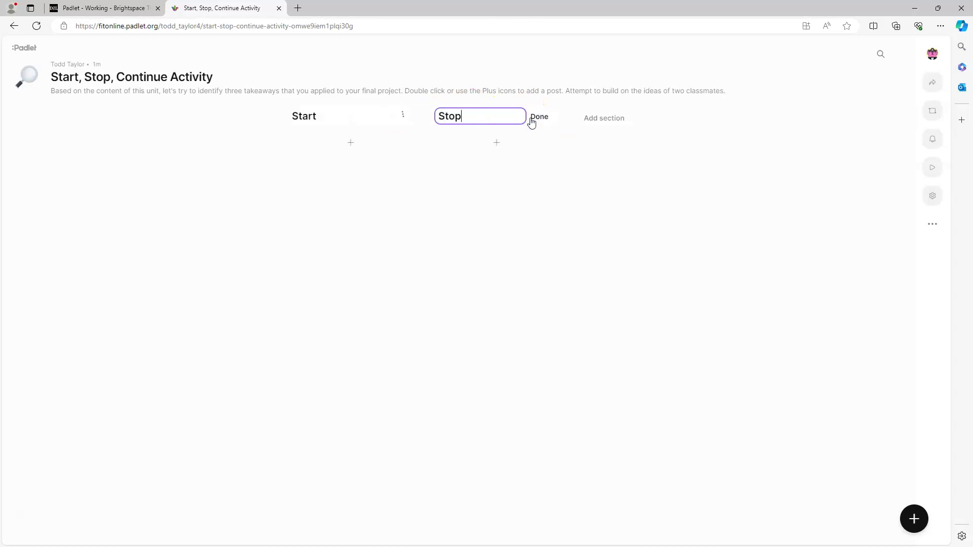
{"action": "left_click", "coordinate": [606, 119]}
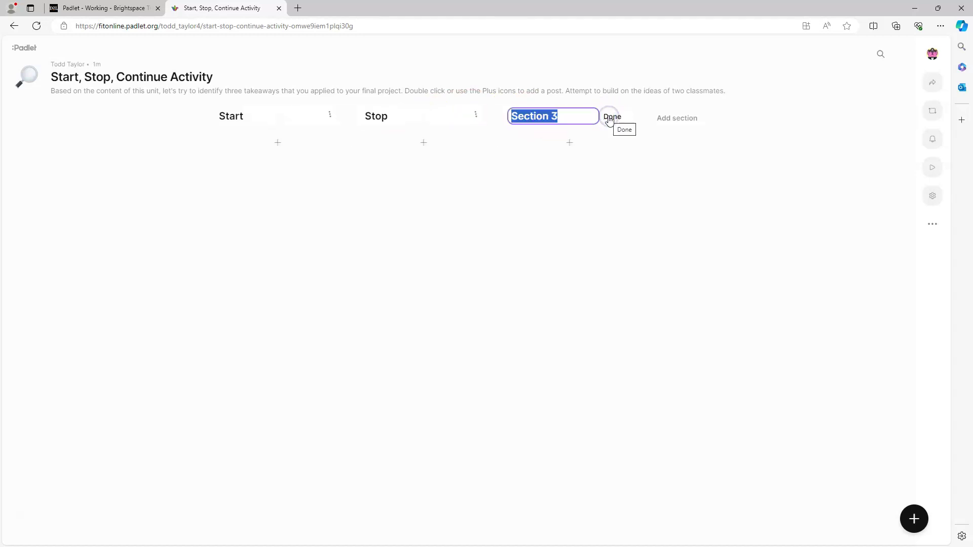
{"action": "type", "text": "Con"}
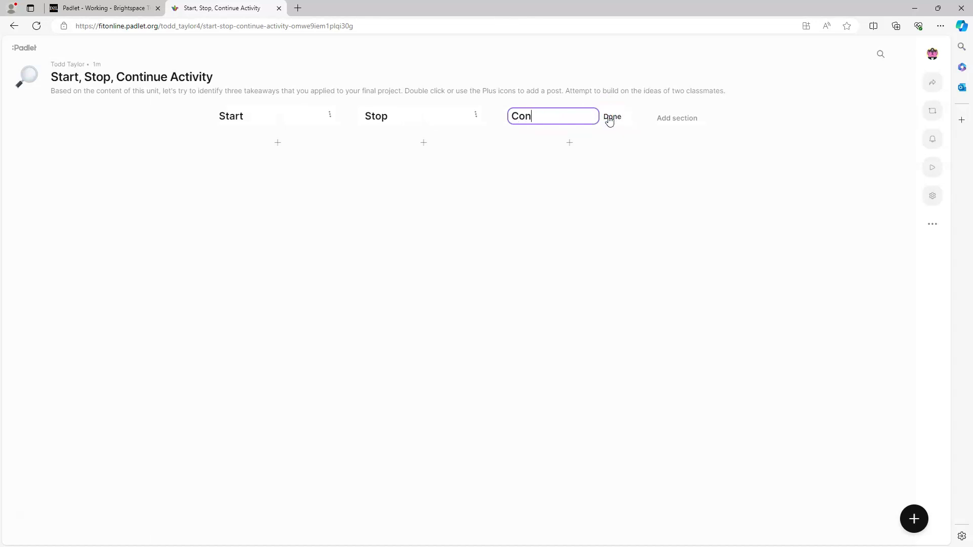
{"action": "type", "text": "tinue"}
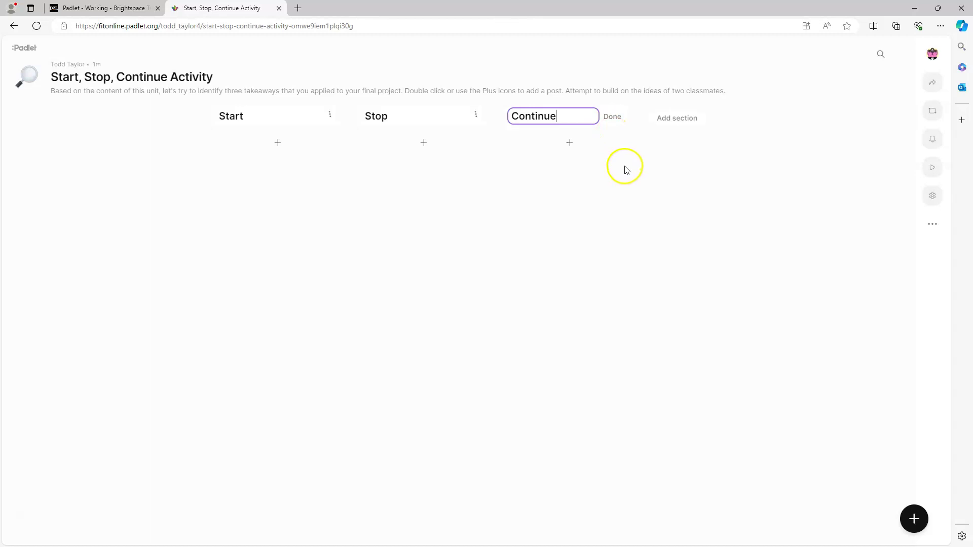
{"action": "left_click", "coordinate": [611, 120]}
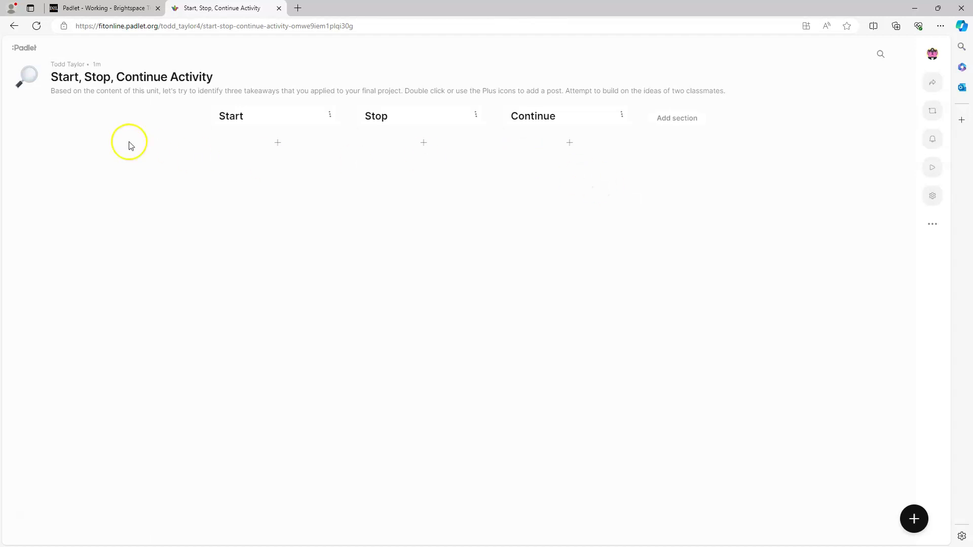
Draft a post titled "Start Instructions" with the body "What is one concept that is new and you intend to adopt?".
{"action": "double_click", "coordinate": [255, 172]}
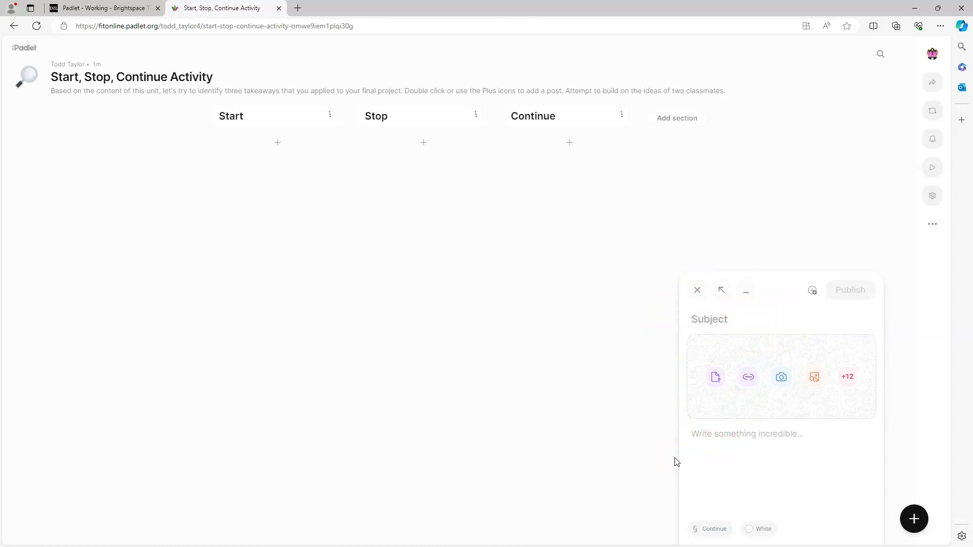
{"action": "type", "text": "Star"}
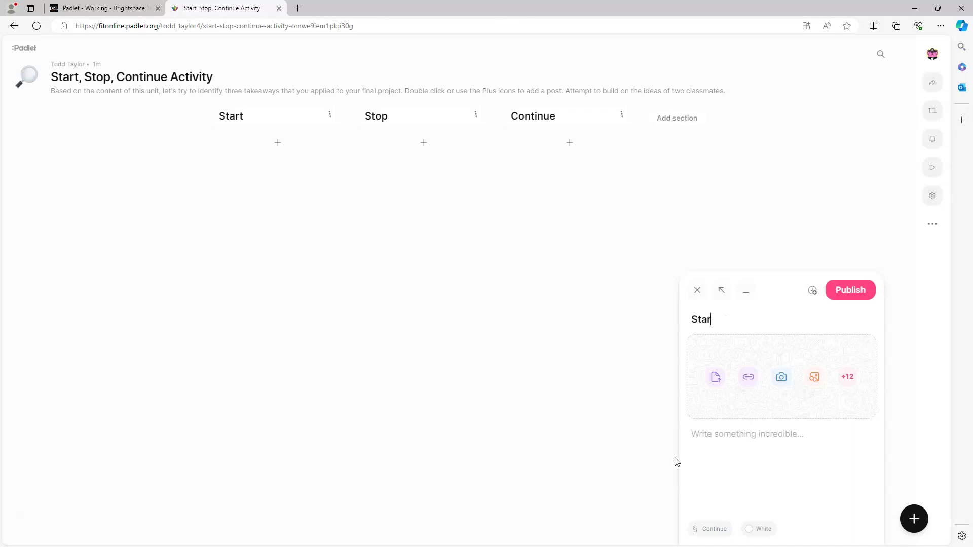
{"action": "type", "text": "t Instructions"}
{"action": "left_click", "coordinate": [611, 465]}
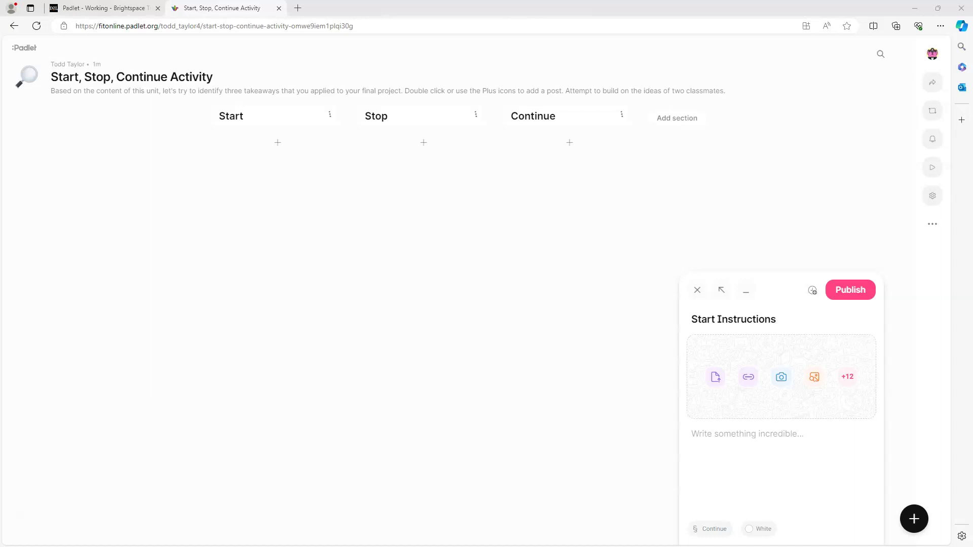
{"action": "left_click", "coordinate": [748, 435]}
{"action": "type", "text": "What is one concept that is new and you intend to adopt?"}
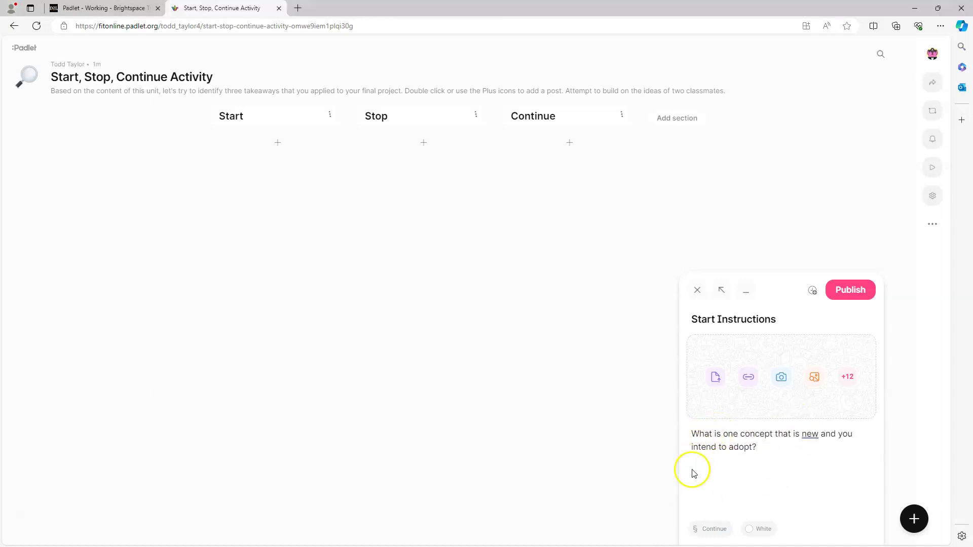
Assign the Start Instructions post to the Start section, color it green and publish it.
{"action": "left_click", "coordinate": [707, 528]}
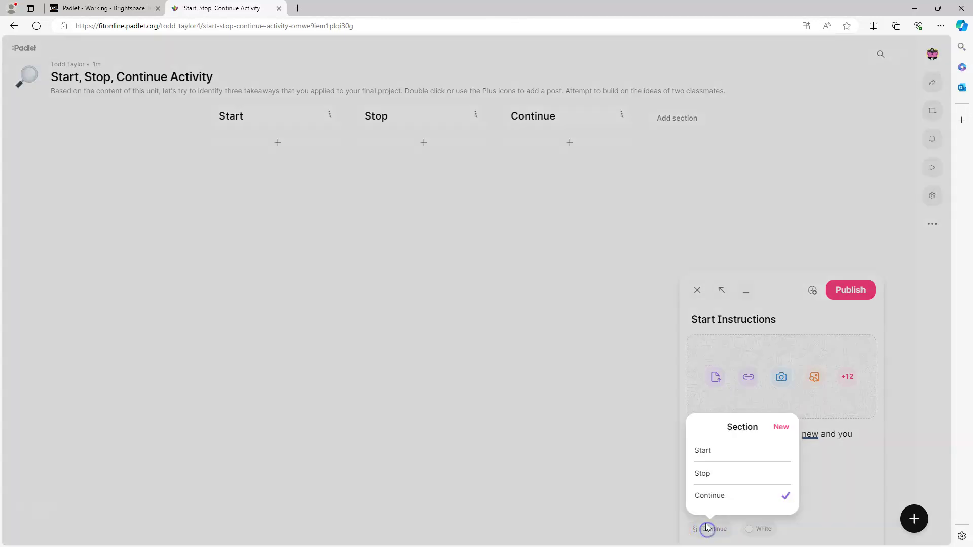
{"action": "left_click", "coordinate": [705, 450]}
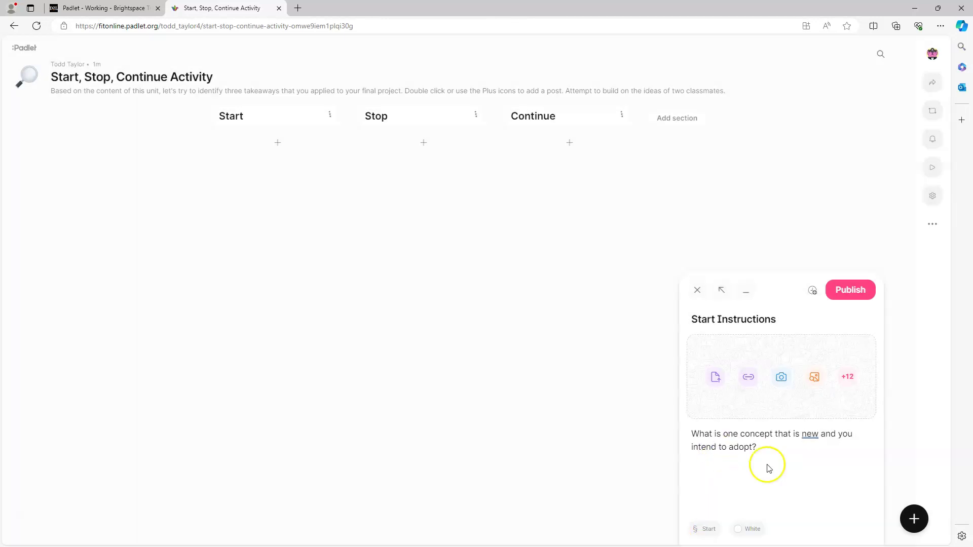
{"action": "left_click", "coordinate": [745, 530]}
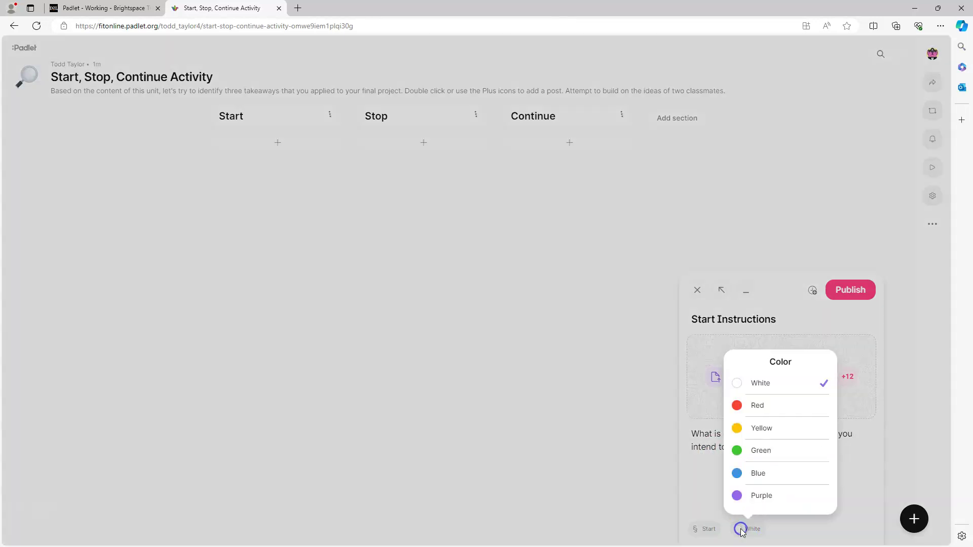
{"action": "left_click", "coordinate": [761, 451]}
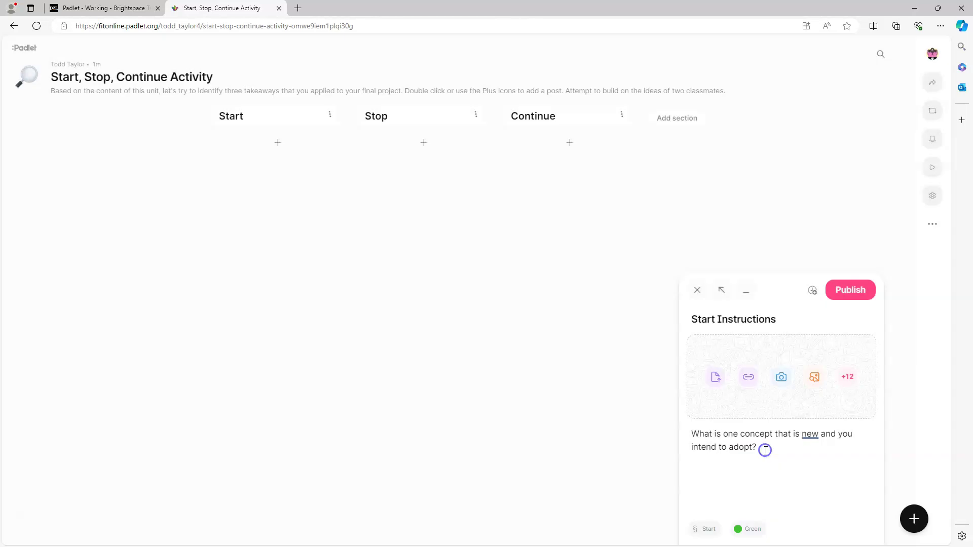
{"action": "left_click", "coordinate": [849, 292]}
{"action": "left_click", "coordinate": [850, 294]}
{"action": "left_click", "coordinate": [850, 293]}
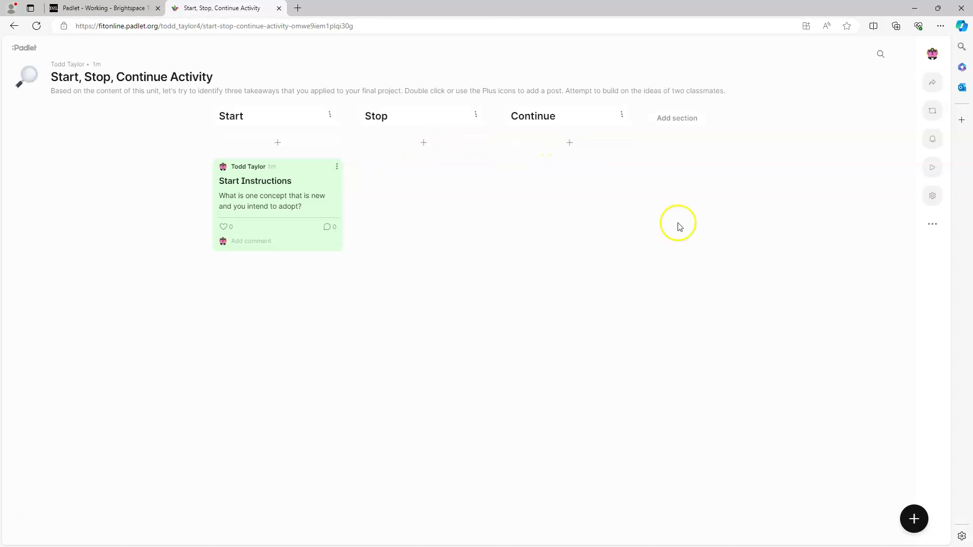
Draft a post titled "Stop Instructions" asking "What is one concept that is unproductive, ineffective, or inefficient that you will not apply to your project?".
{"action": "left_click", "coordinate": [915, 519]}
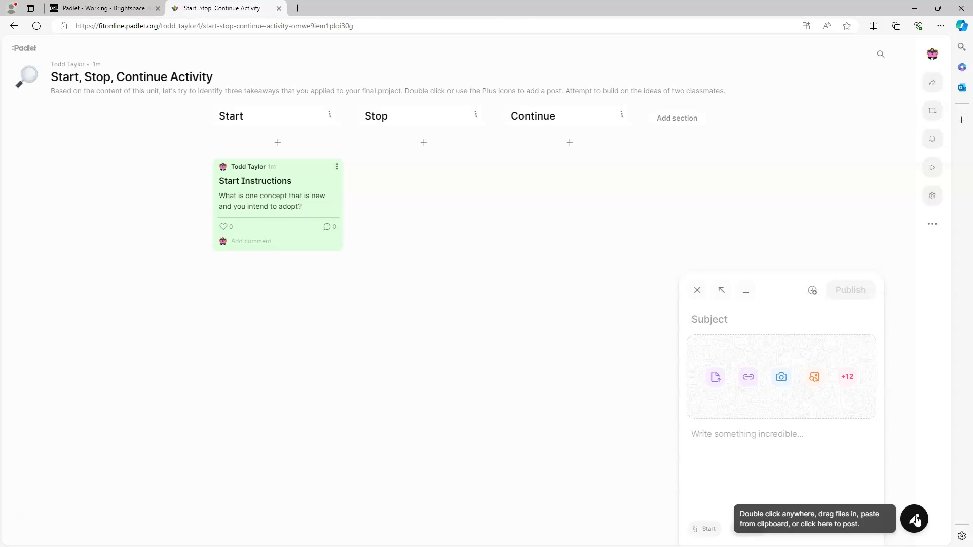
{"action": "type", "text": "Stop IN"}
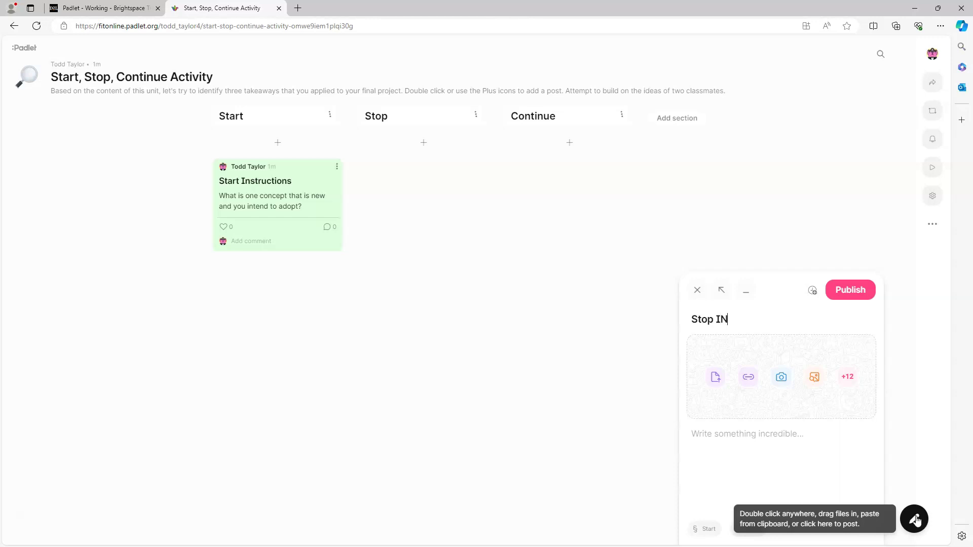
{"action": "key", "text": "BackSpace"}
{"action": "type", "text": "nstructions"}
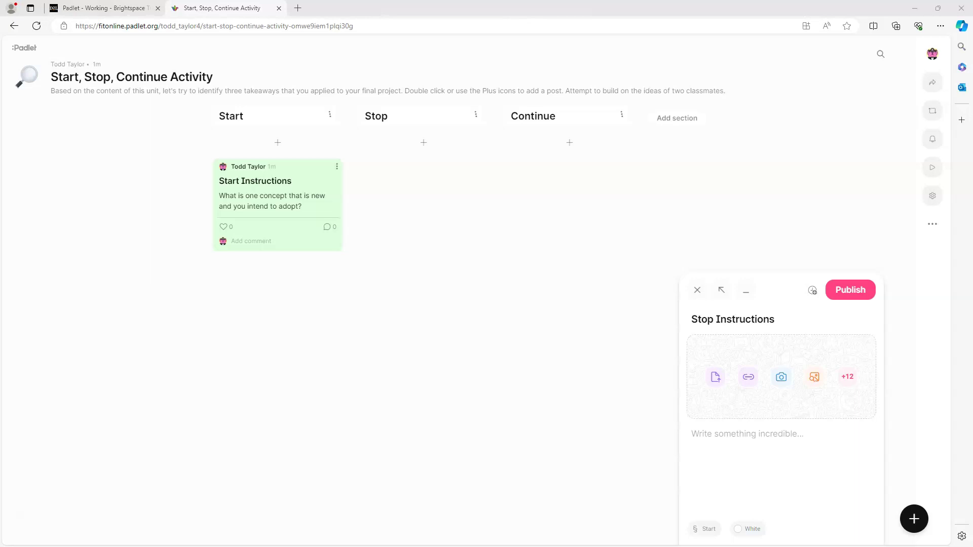
{"action": "left_click", "coordinate": [712, 437]}
{"action": "type", "text": "What is one concept that is unproductive, ineffective, or inefficient that you will not apply to your project?"}
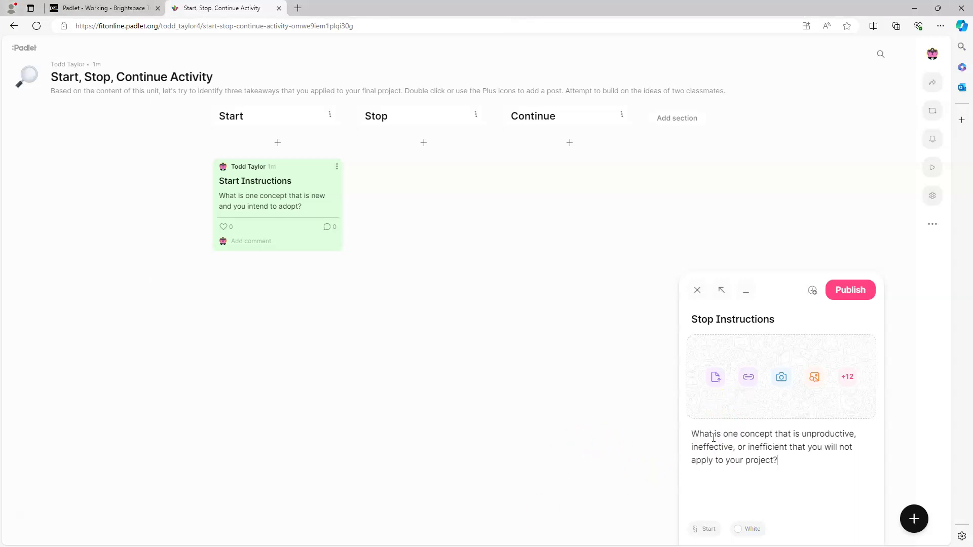
Assign the Stop Instructions post to the Stop section, color it red and publish it.
{"action": "left_click", "coordinate": [698, 530]}
{"action": "left_click", "coordinate": [699, 476]}
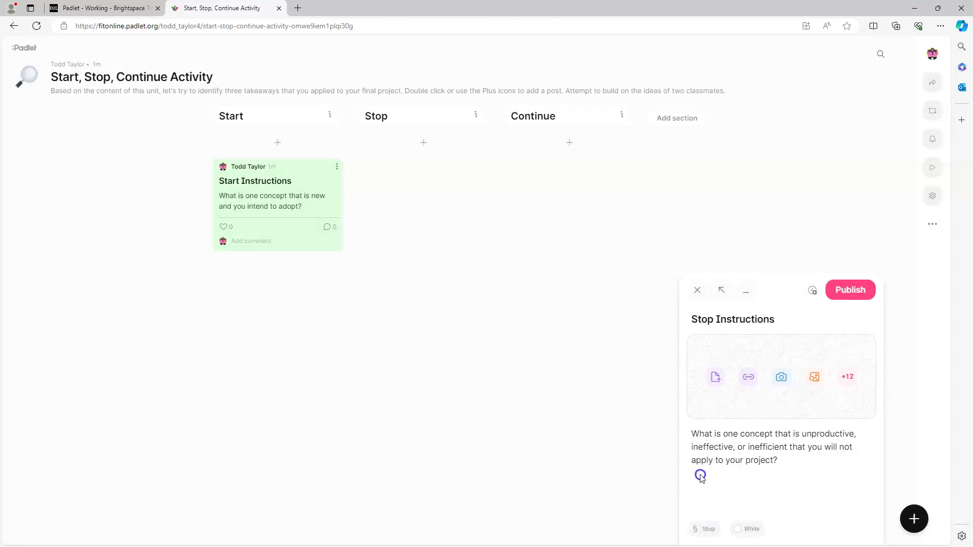
{"action": "left_click", "coordinate": [737, 530]}
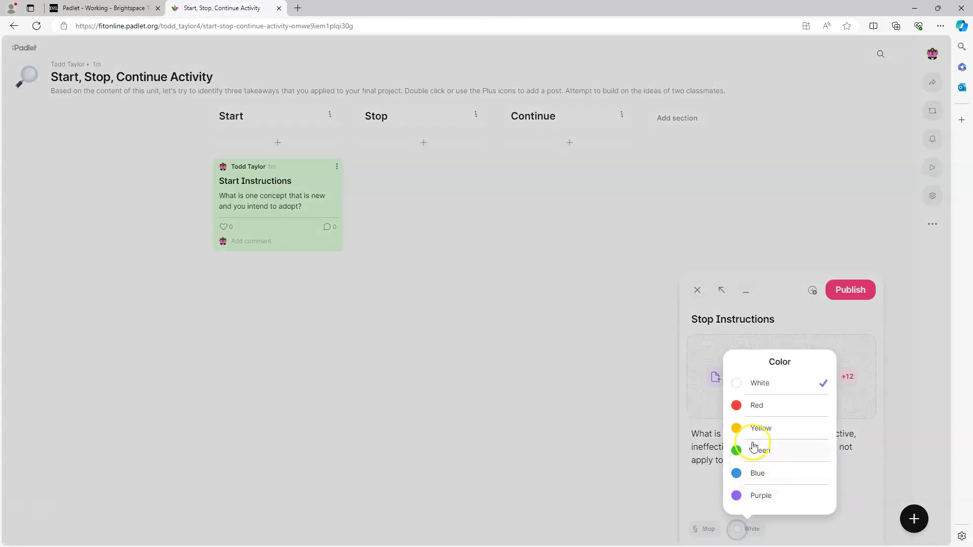
{"action": "left_click", "coordinate": [776, 405]}
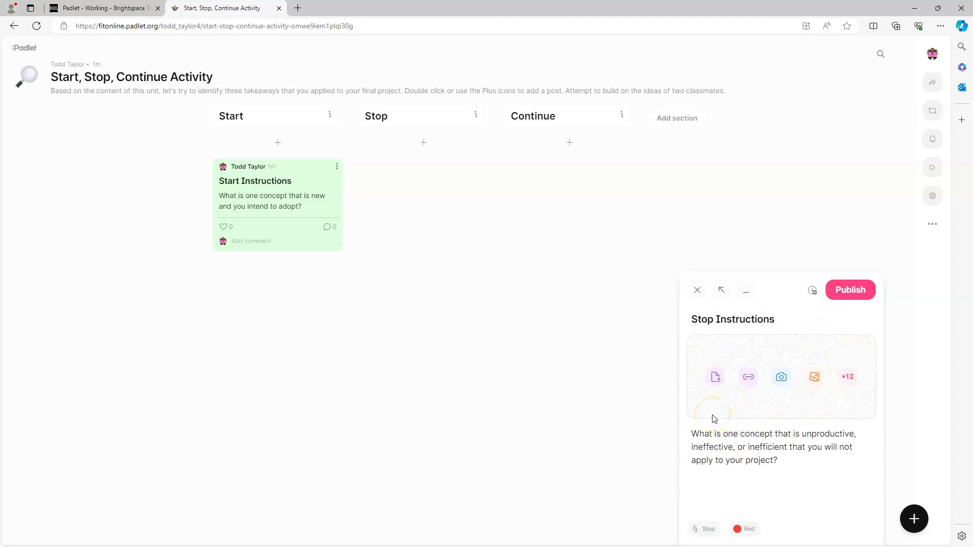
{"action": "left_click", "coordinate": [850, 290]}
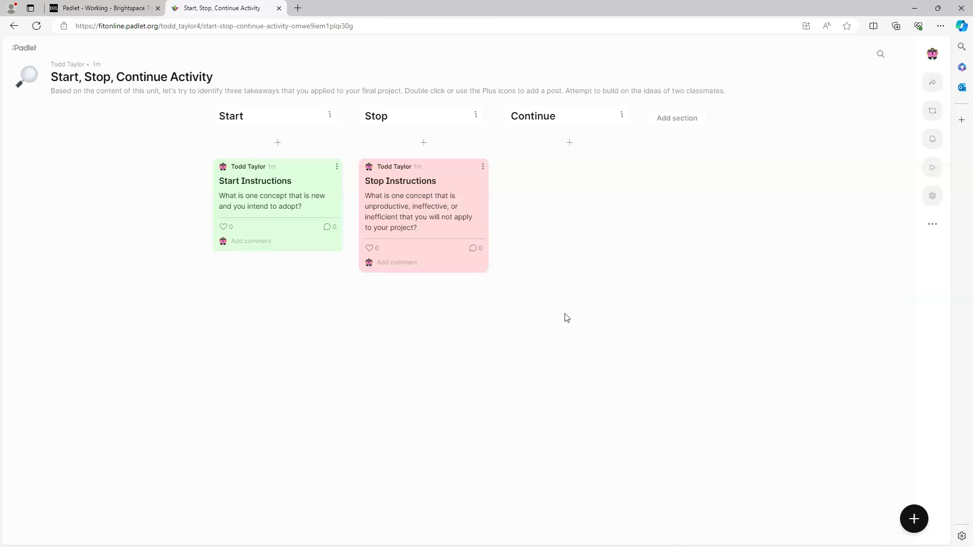
Draft a post titled "Continue Instructions" asking "What is one concept that you are currently doing that you will keep doing when working on your project?".
{"action": "left_click", "coordinate": [539, 366]}
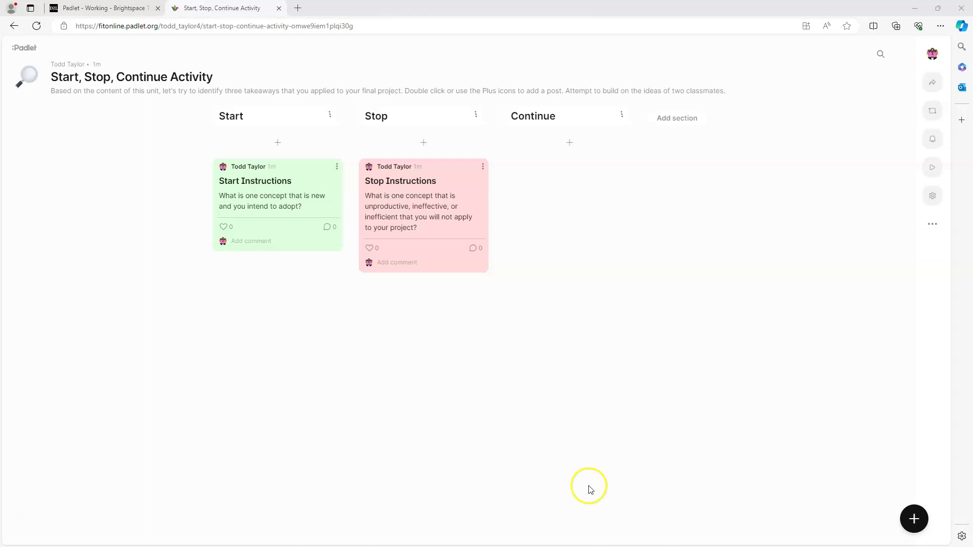
{"action": "left_click", "coordinate": [550, 333]}
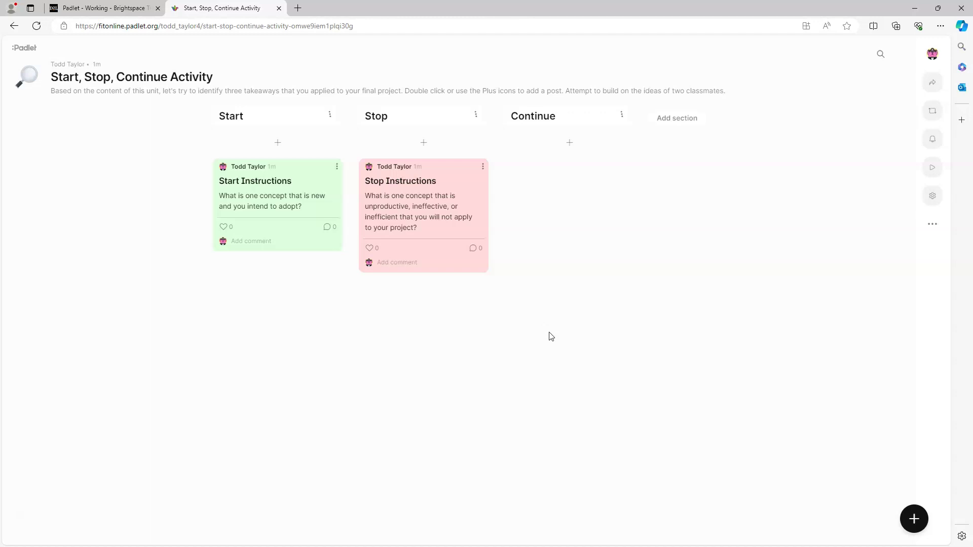
{"action": "double_click", "coordinate": [551, 337]}
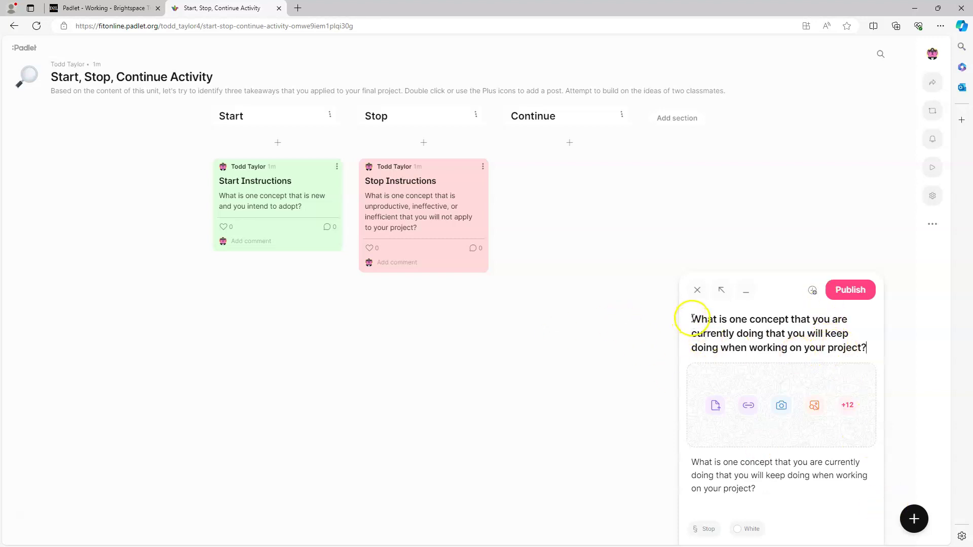
{"action": "left_click_drag", "start_coordinate": [693, 318], "coordinate": [878, 354]}
{"action": "type", "text": "Cont"}
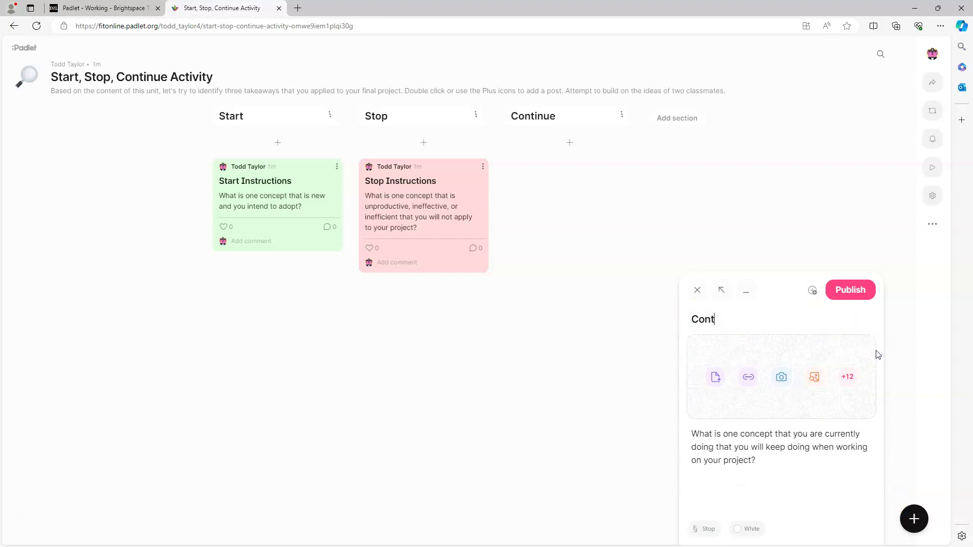
{"action": "type", "text": "inue Instructions"}
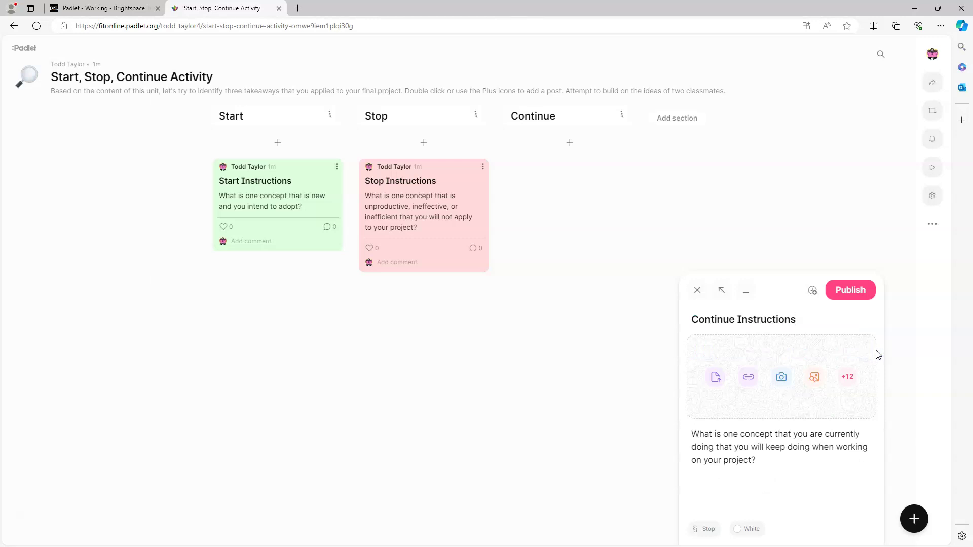
Assign the Continue Instructions post to the Continue section, color it yellow and publish it.
{"action": "left_click", "coordinate": [706, 530]}
{"action": "left_click", "coordinate": [714, 500]}
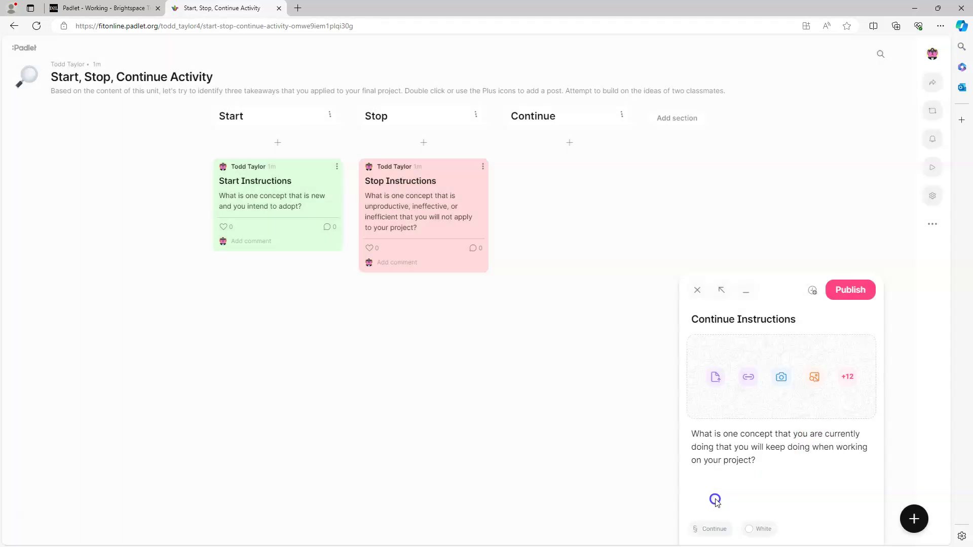
{"action": "left_click", "coordinate": [755, 529]}
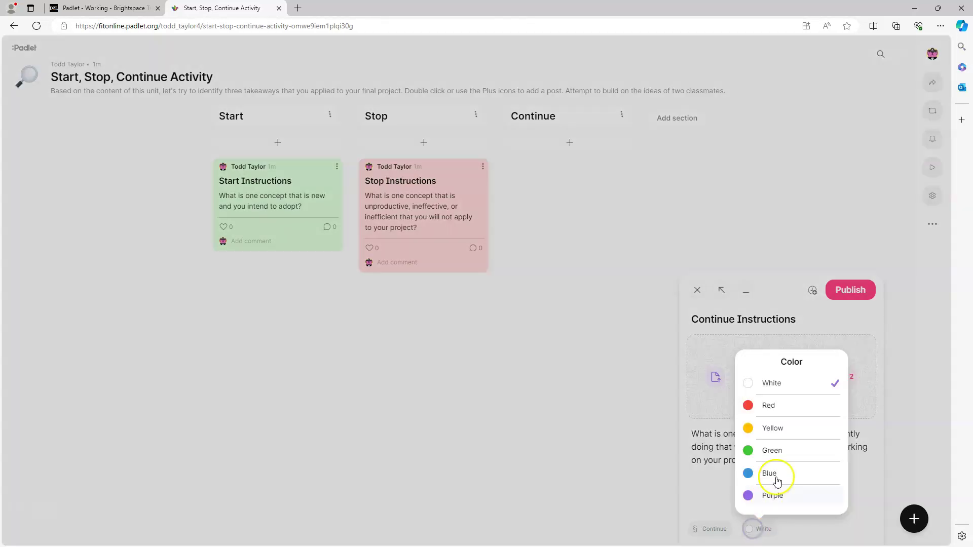
{"action": "left_click", "coordinate": [798, 430]}
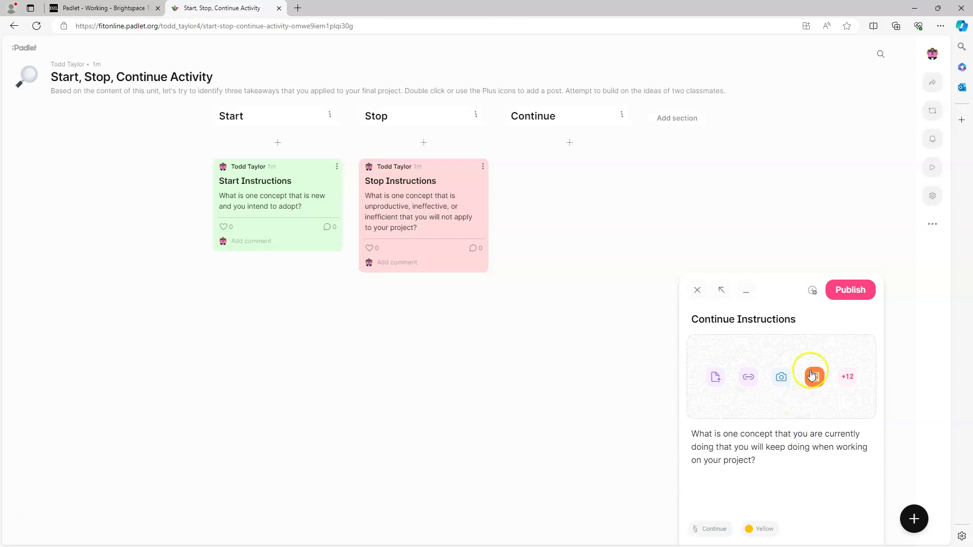
{"action": "left_click", "coordinate": [854, 291]}
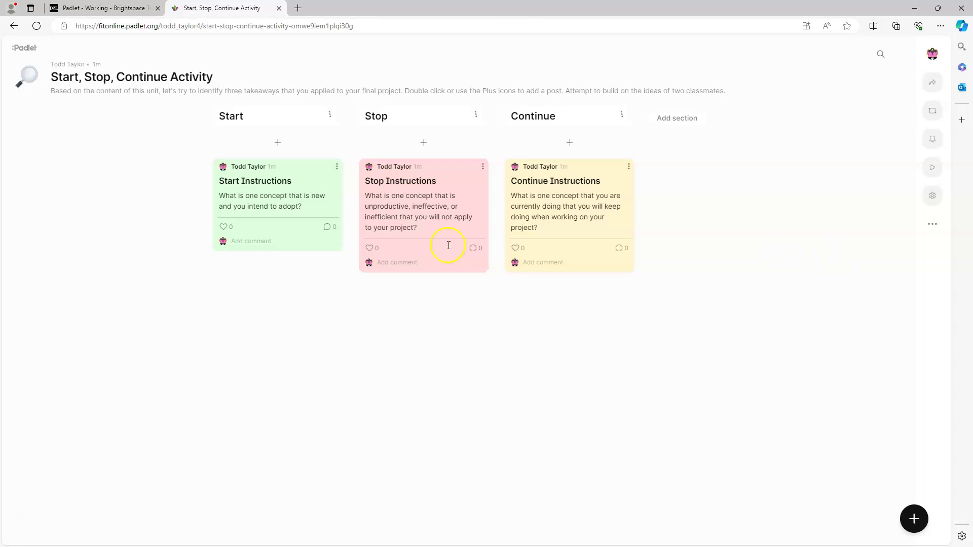
Open the Start Instructions post for editing and update it as is.
{"action": "left_click", "coordinate": [337, 168]}
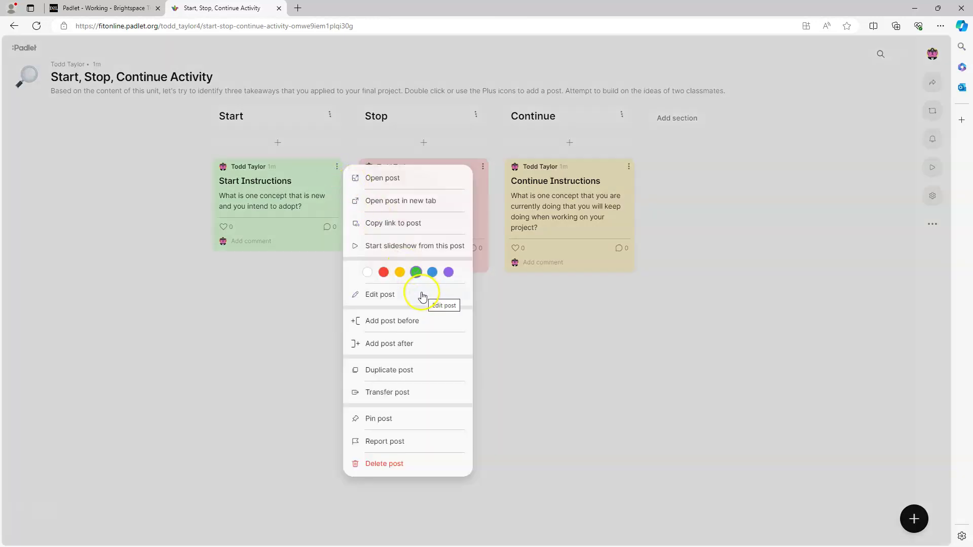
{"action": "left_click", "coordinate": [382, 295]}
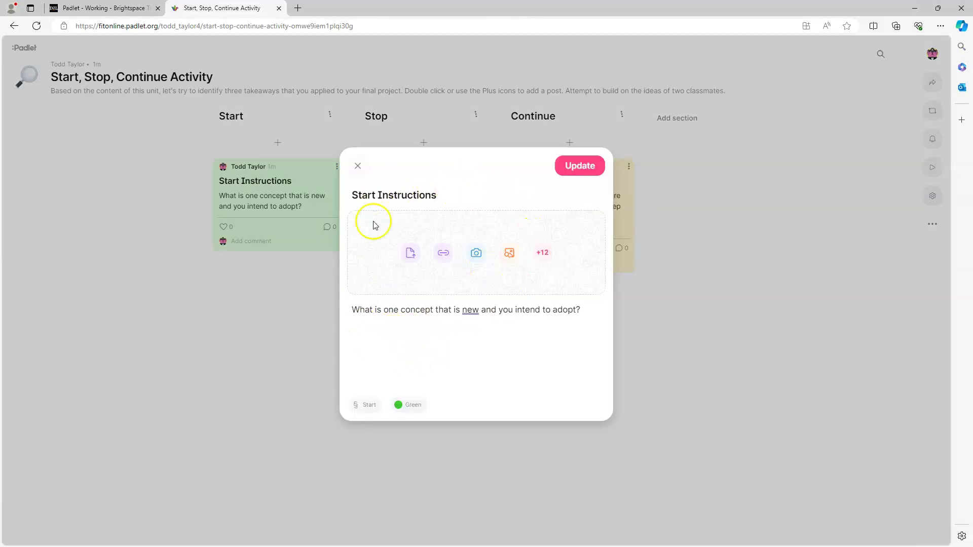
{"action": "left_click", "coordinate": [581, 172]}
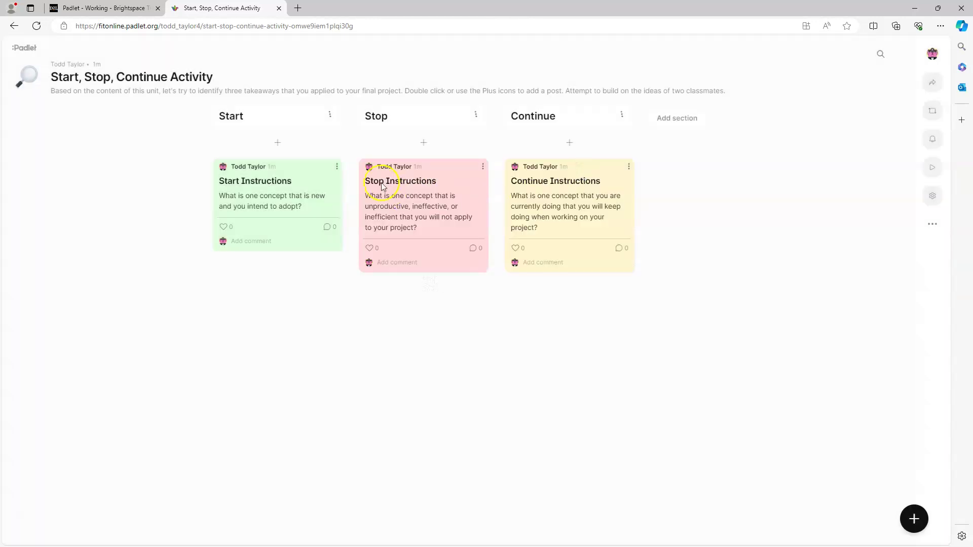
Pin the Start Instructions, Stop Instructions and Continue Instructions posts in their sections.
{"action": "left_click", "coordinate": [337, 168]}
{"action": "left_click", "coordinate": [383, 430]}
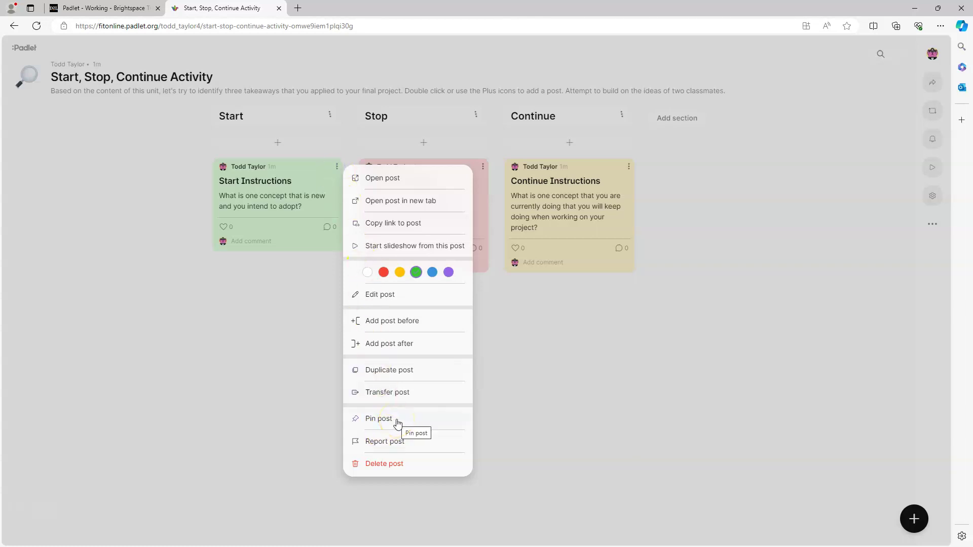
{"action": "left_click", "coordinate": [398, 423]}
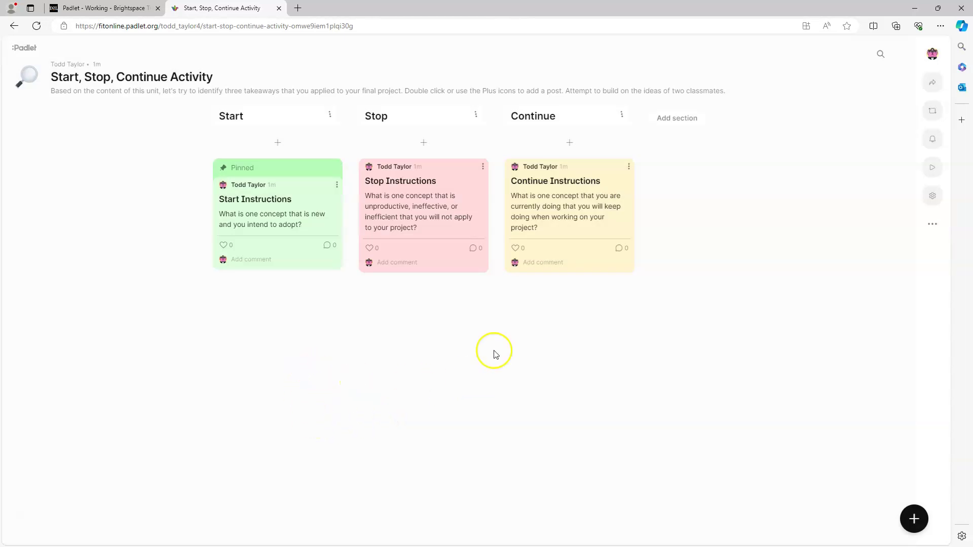
{"action": "left_click", "coordinate": [484, 167]}
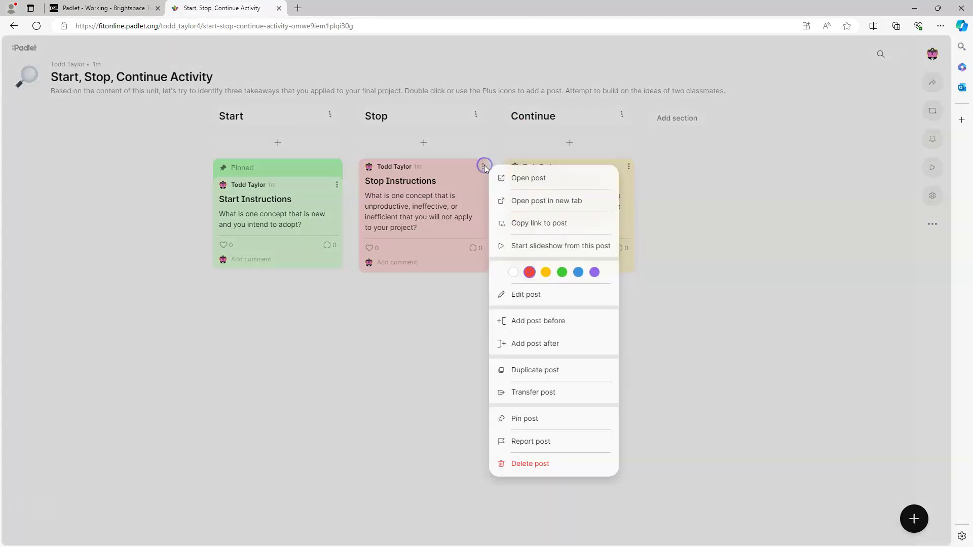
{"action": "left_click", "coordinate": [530, 424]}
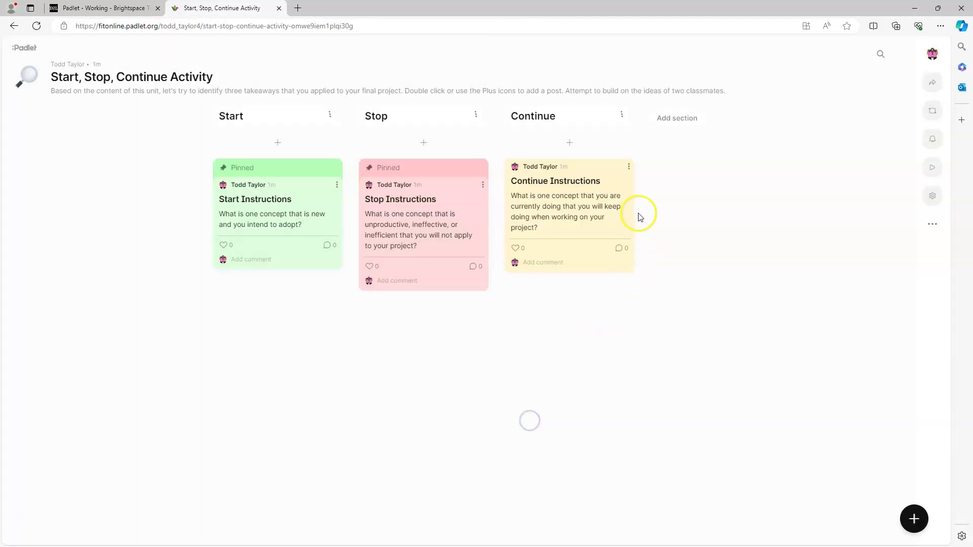
{"action": "left_click", "coordinate": [627, 167]}
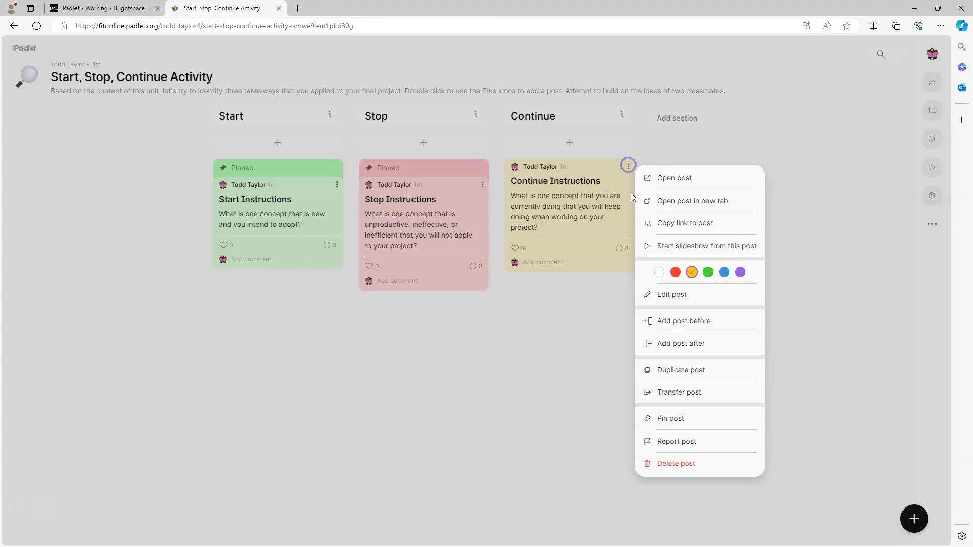
{"action": "left_click", "coordinate": [661, 426]}
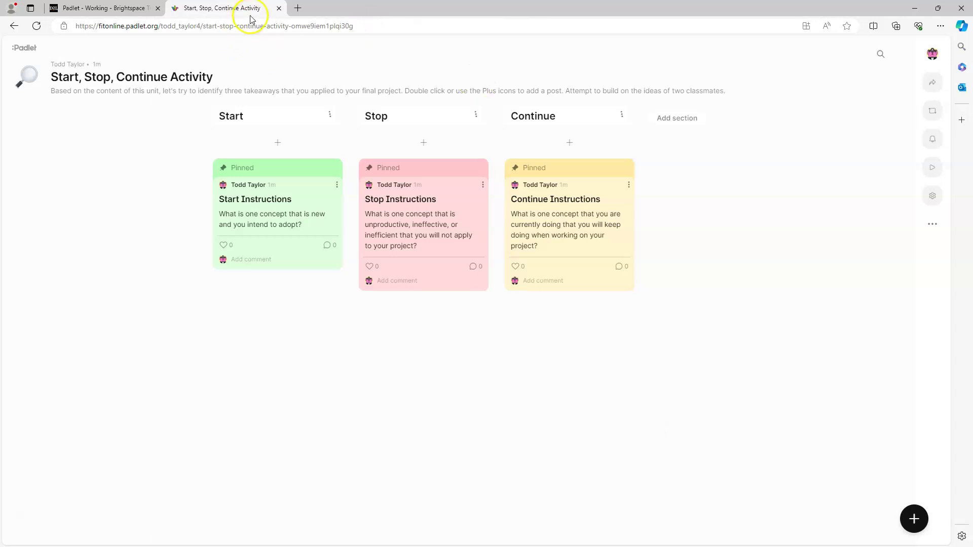
Close the finished board and reopen the Padlet activity picker for the Padlet - Working module to refresh its list.
{"action": "left_click", "coordinate": [278, 9]}
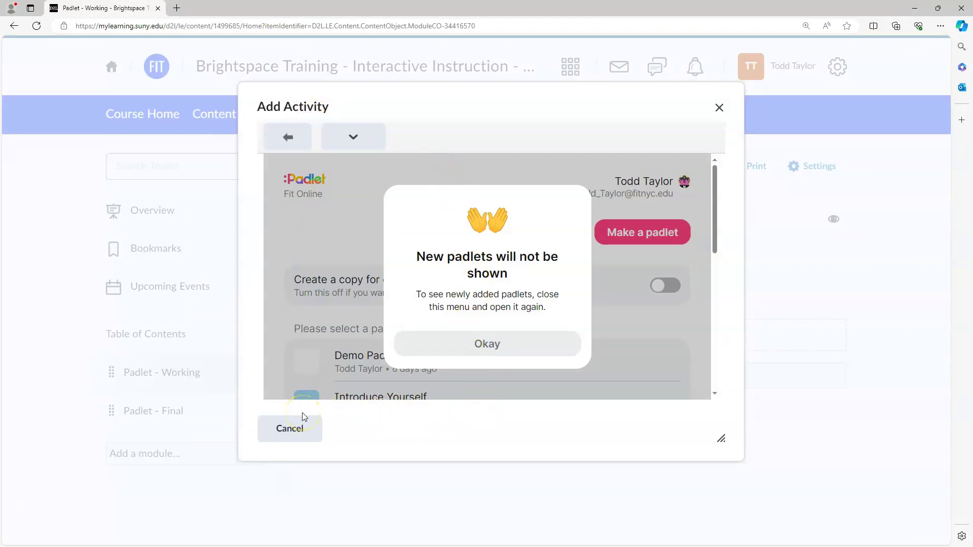
{"action": "left_click", "coordinate": [294, 434]}
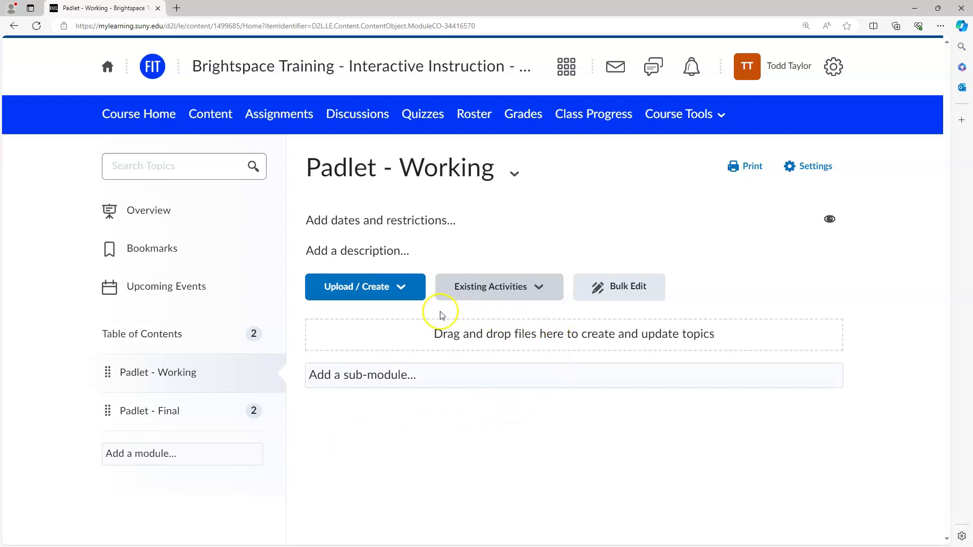
{"action": "left_click", "coordinate": [538, 292]}
{"action": "scroll", "coordinate": [514, 361], "scroll_direction": "down", "scroll_amount": 2}
{"action": "scroll", "coordinate": [515, 362], "scroll_direction": "down", "scroll_amount": 4}
{"action": "left_click", "coordinate": [510, 387]}
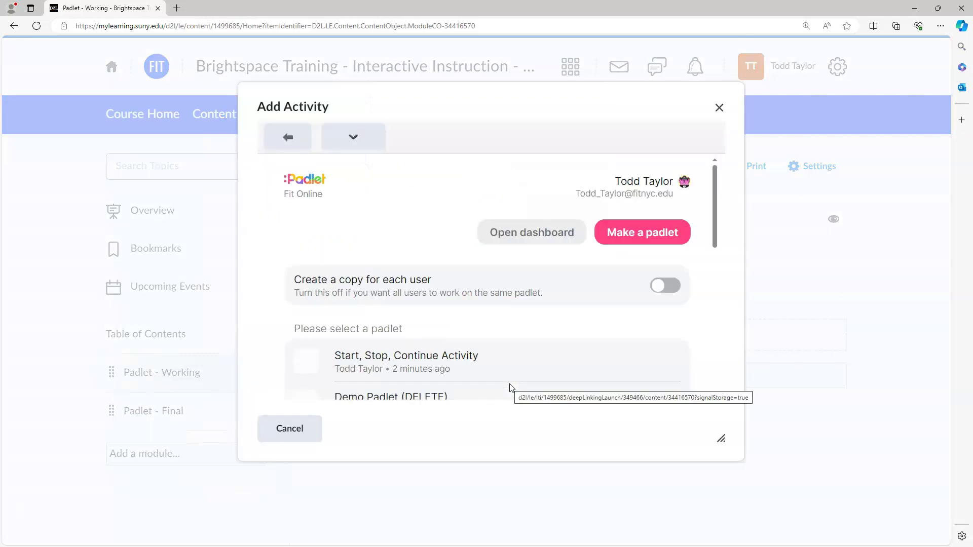
Add the Start, Stop, Continue Activity padlet to the module as a shared board.
{"action": "scroll", "coordinate": [460, 311], "scroll_direction": "down", "scroll_amount": 2}
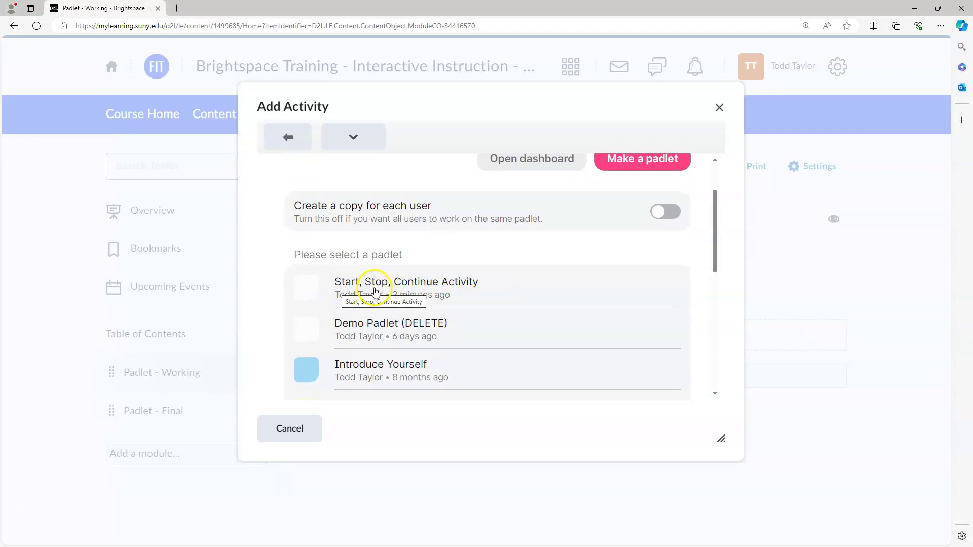
{"action": "left_click", "coordinate": [471, 284]}
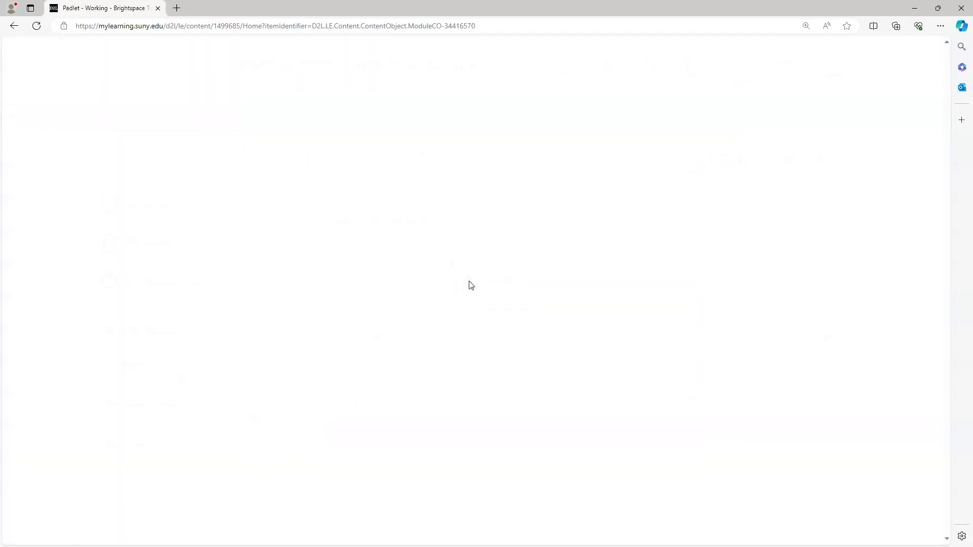
{"action": "left_click", "coordinate": [451, 296]}
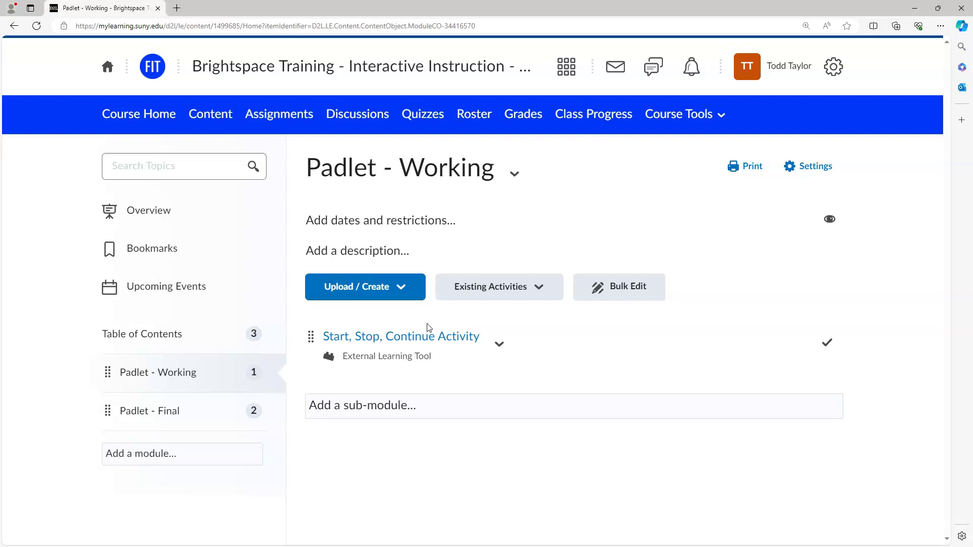
Open the Start, Stop, Continue Activity topic and start a new grade item named "Demonstration Padlet - External Tool".
{"action": "left_click", "coordinate": [431, 341]}
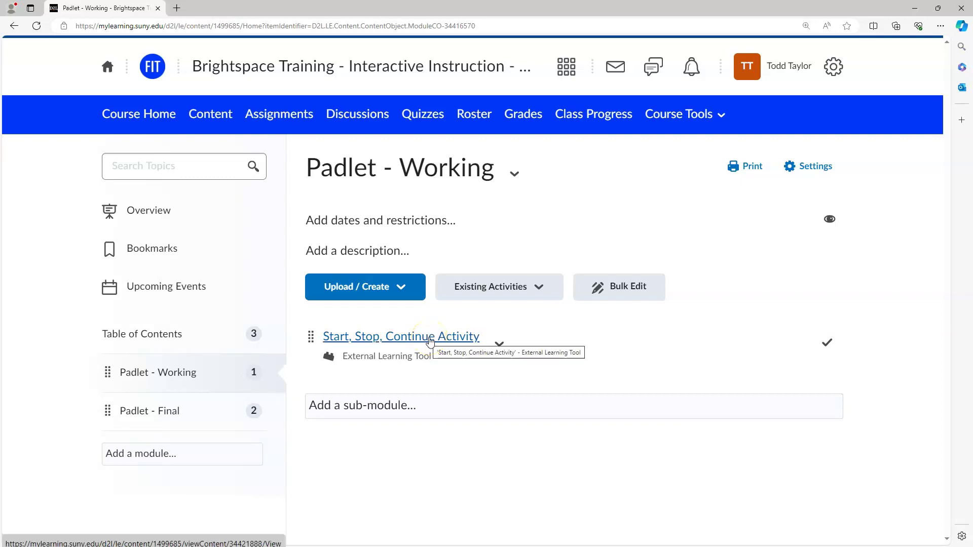
{"action": "left_click", "coordinate": [430, 340]}
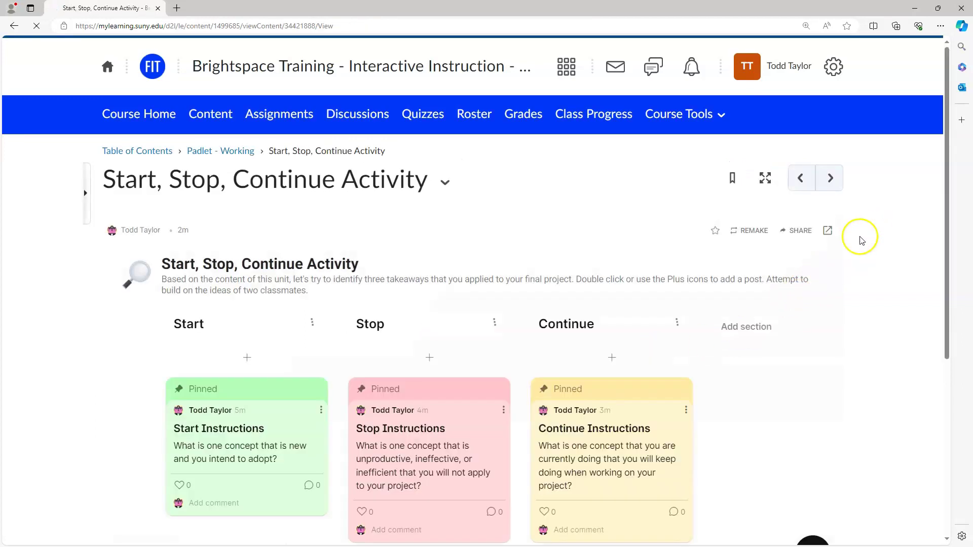
{"action": "left_click_drag", "start_coordinate": [946, 169], "coordinate": [969, 368]}
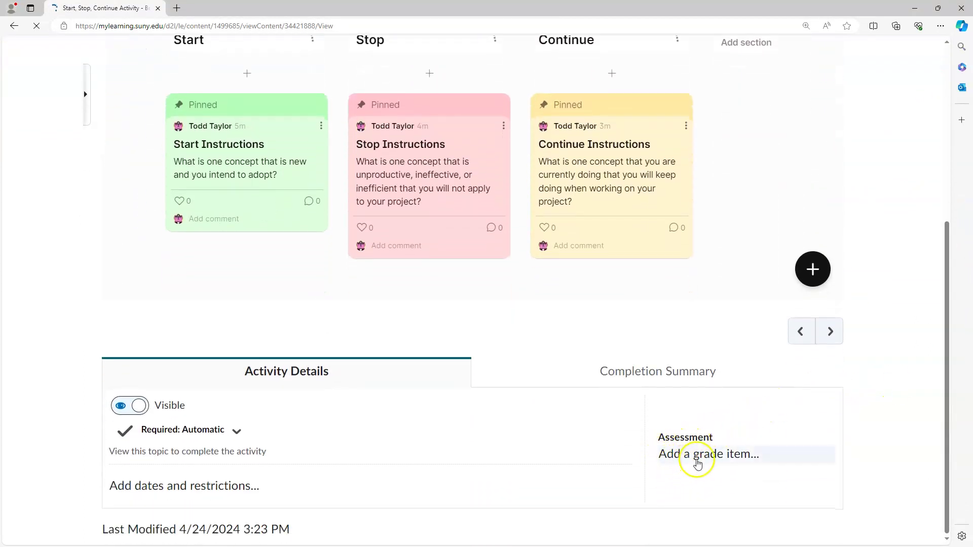
{"action": "left_click", "coordinate": [737, 459]}
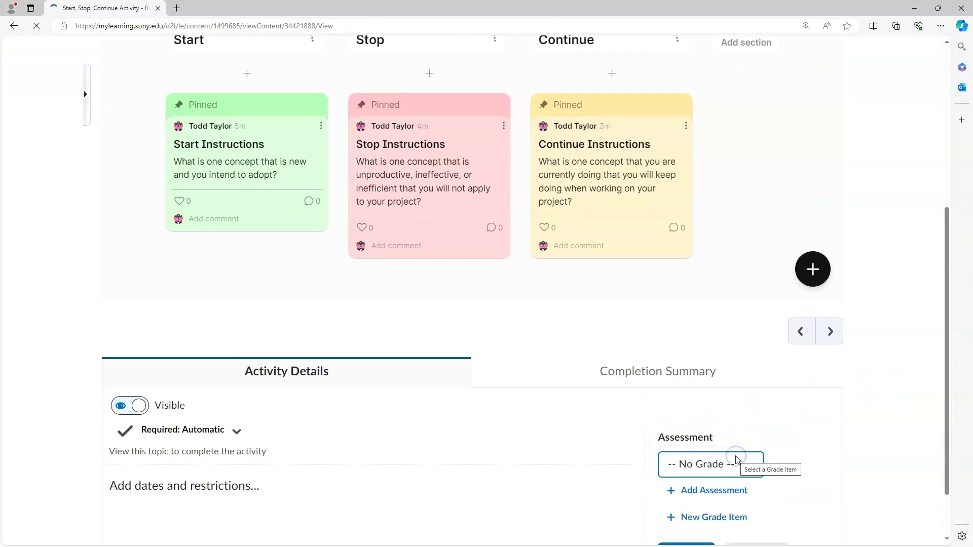
{"action": "left_click", "coordinate": [714, 517]}
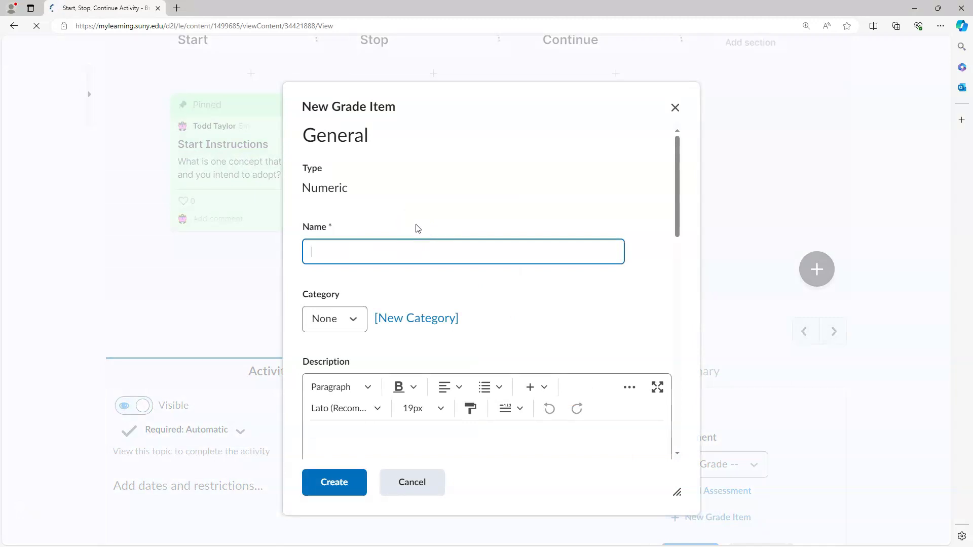
{"action": "type", "text": "Demonstratio"}
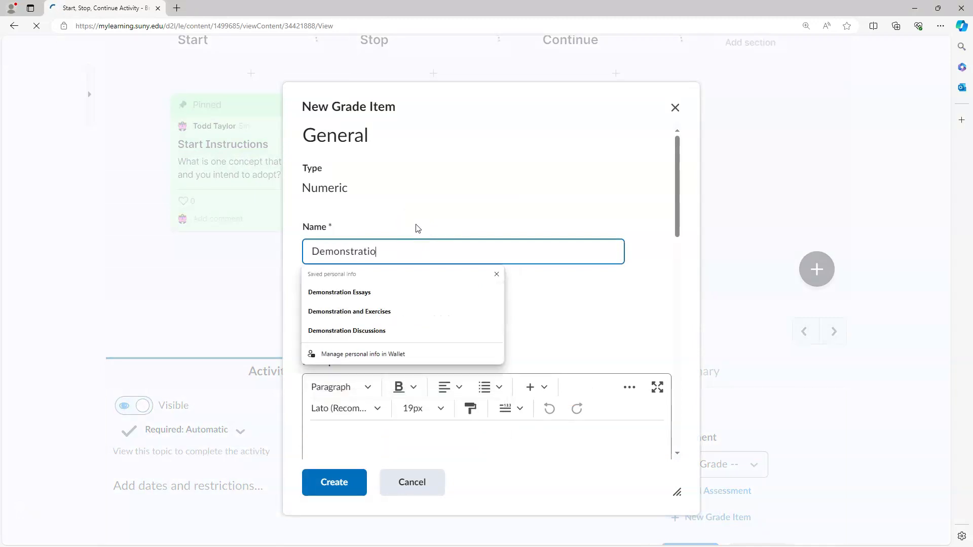
{"action": "type", "text": "n Padl"}
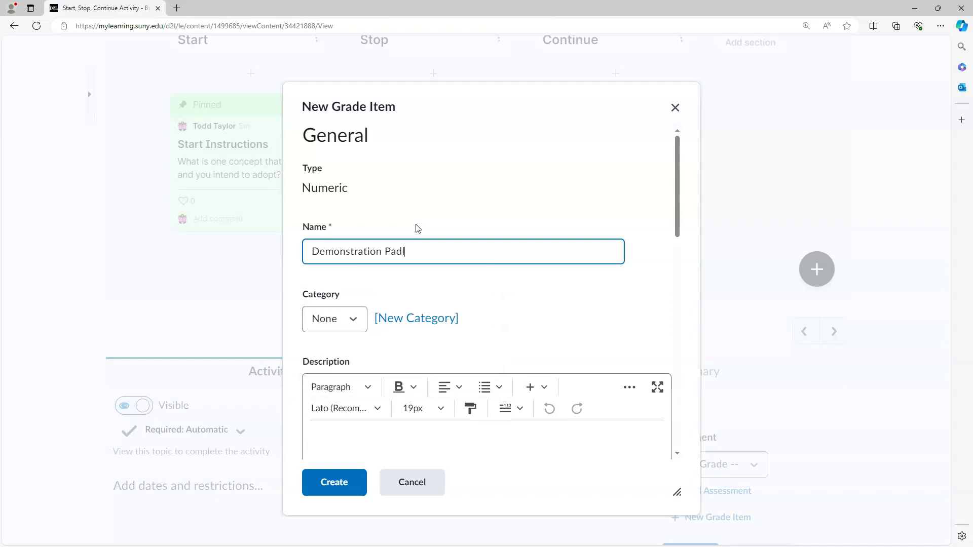
{"action": "type", "text": "et - External Tool"}
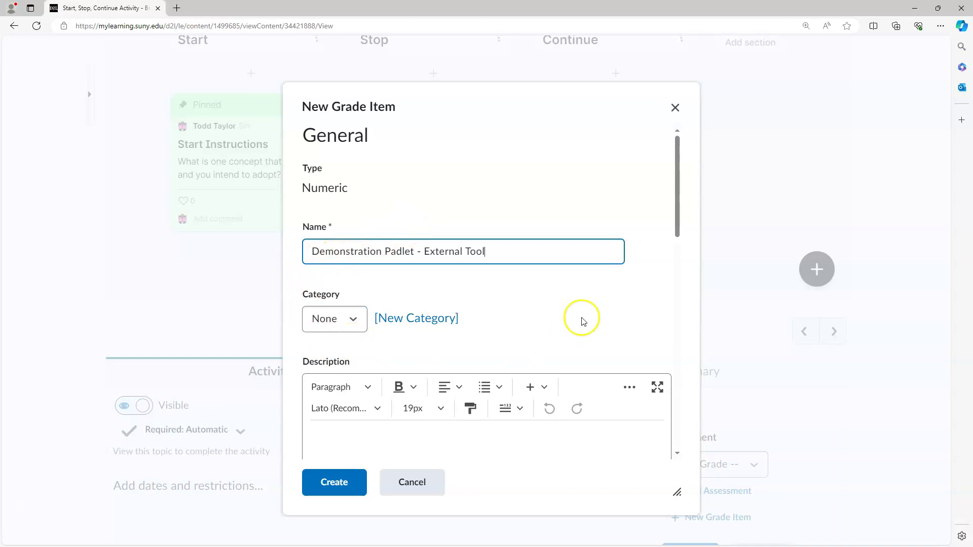
Set the grade item's maximum points to 100 and weight to 100, and create it.
{"action": "left_click_drag", "start_coordinate": [677, 189], "coordinate": [683, 297]}
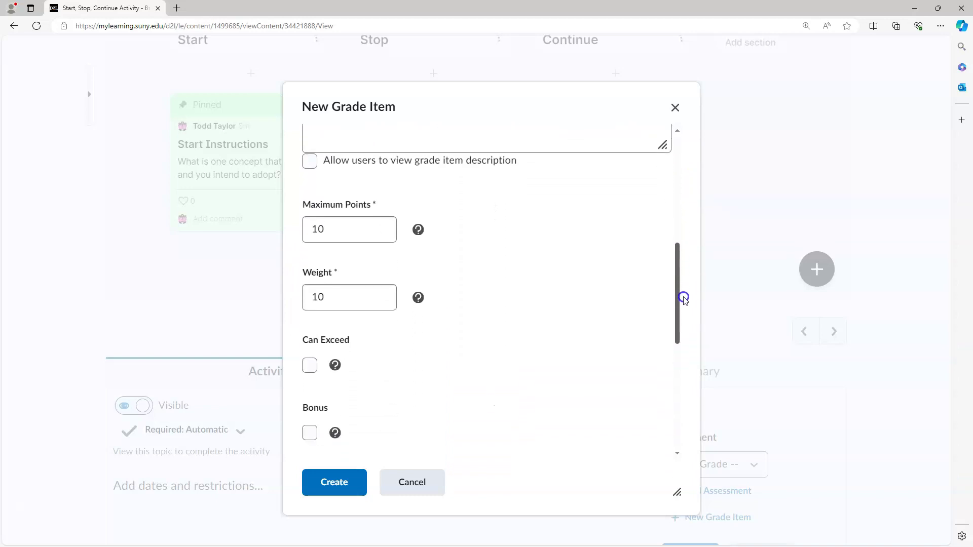
{"action": "left_click", "coordinate": [350, 226]}
{"action": "type", "text": "0"}
{"action": "left_click", "coordinate": [325, 297]}
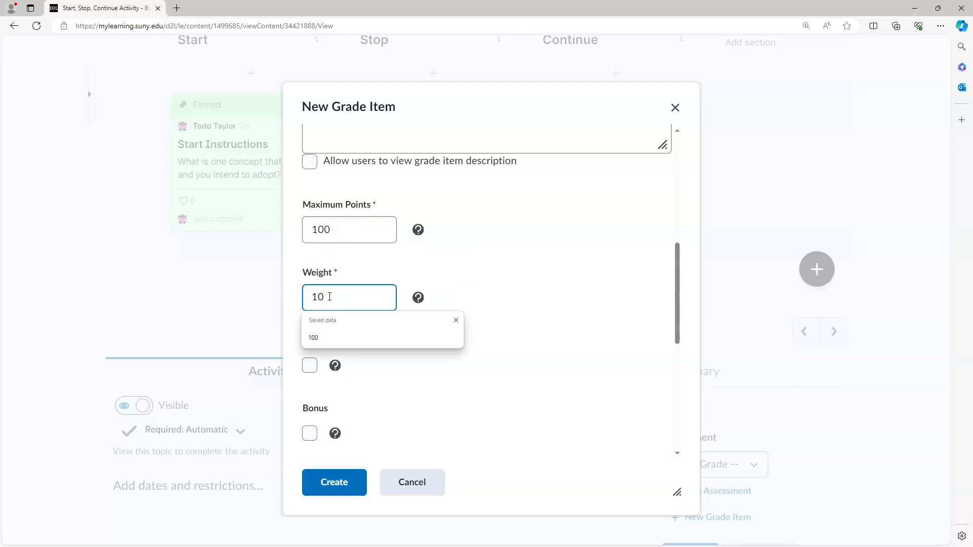
{"action": "type", "text": "0"}
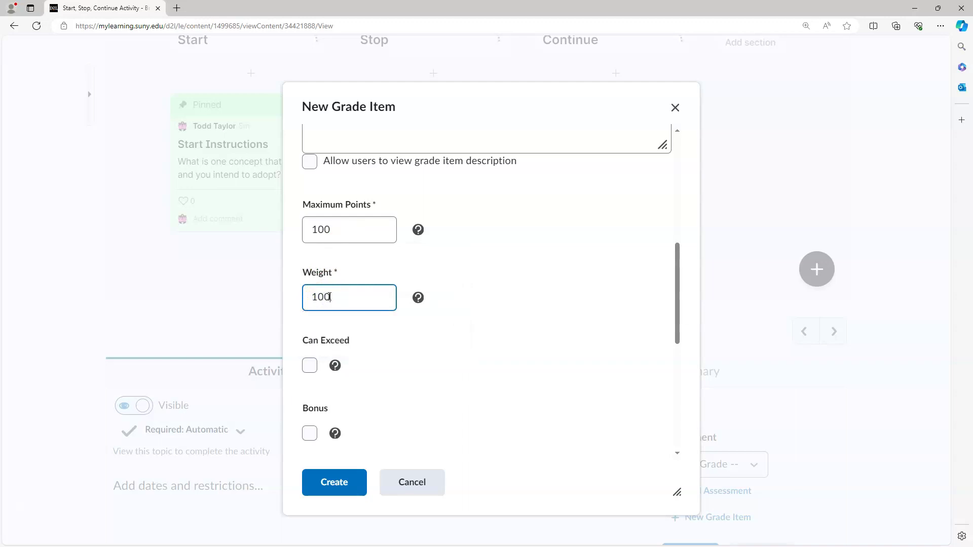
{"action": "left_click", "coordinate": [326, 481]}
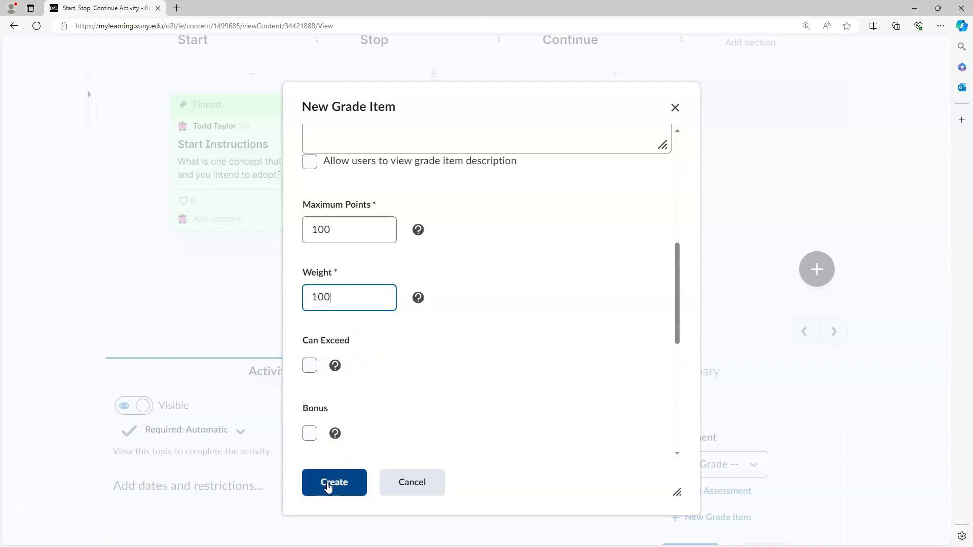
{"action": "left_click", "coordinate": [329, 485]}
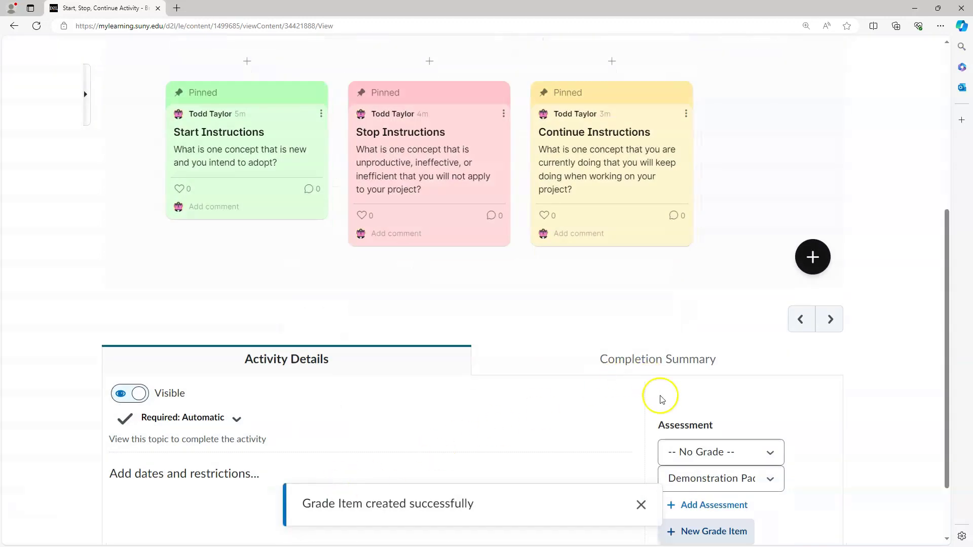
Save the Demonstration Padlet - External Tool grade item as the activity's assessment.
{"action": "scroll", "coordinate": [654, 405], "scroll_direction": "down", "scroll_amount": 2}
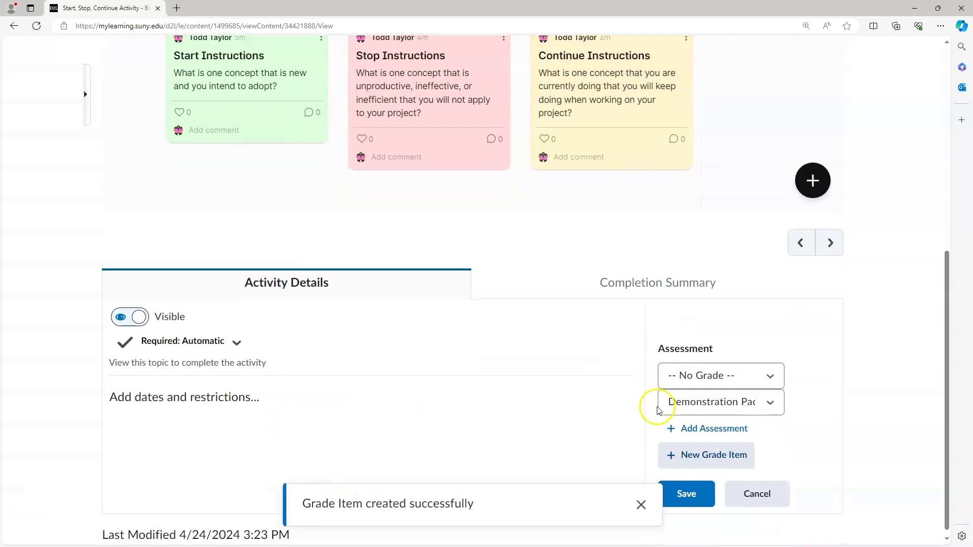
{"action": "left_click", "coordinate": [681, 493]}
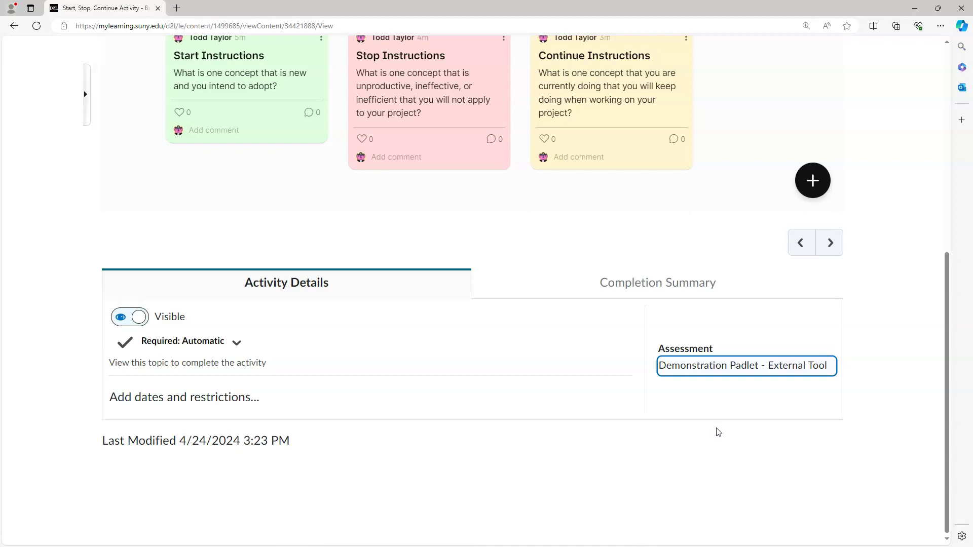
{"action": "left_click_drag", "start_coordinate": [946, 419], "coordinate": [957, 317]}
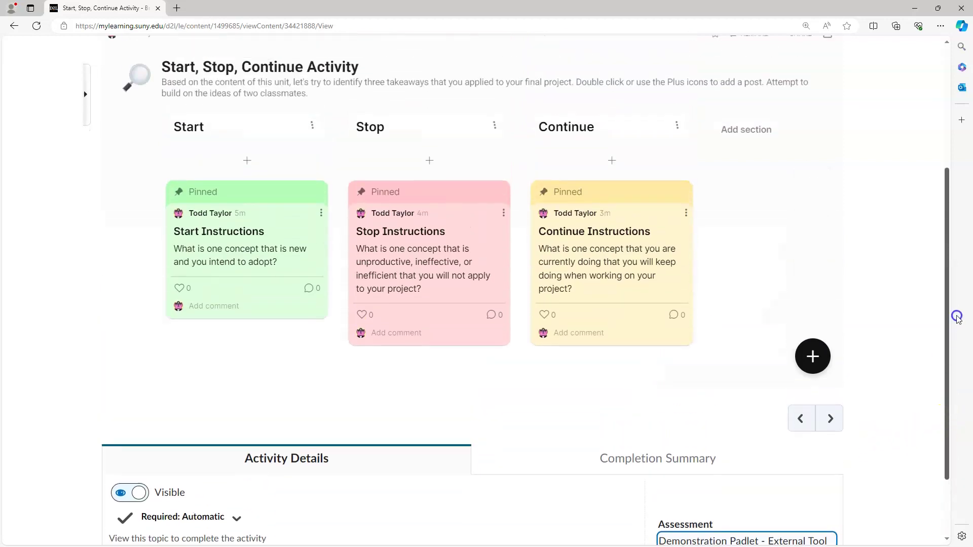
Go to the course's Assignments area and start a new assignment.
{"action": "left_click_drag", "start_coordinate": [947, 321], "coordinate": [959, 273]}
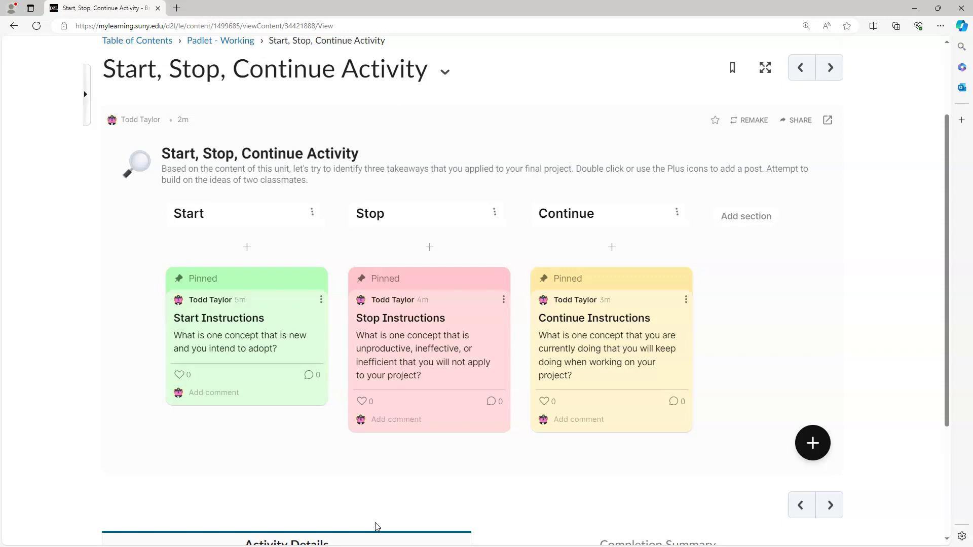
{"action": "left_click", "coordinate": [946, 337]}
{"action": "left_click_drag", "start_coordinate": [947, 337], "coordinate": [951, 274]}
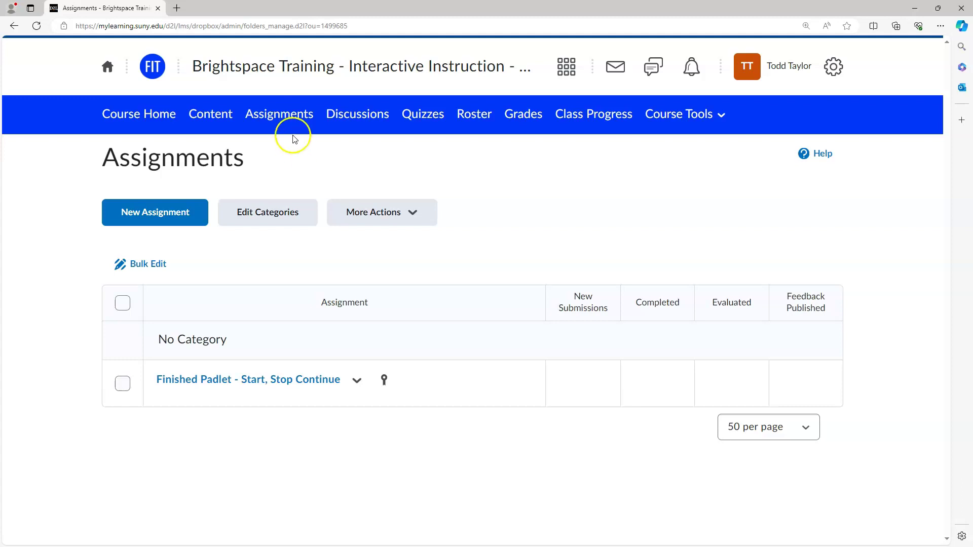
{"action": "left_click", "coordinate": [124, 215]}
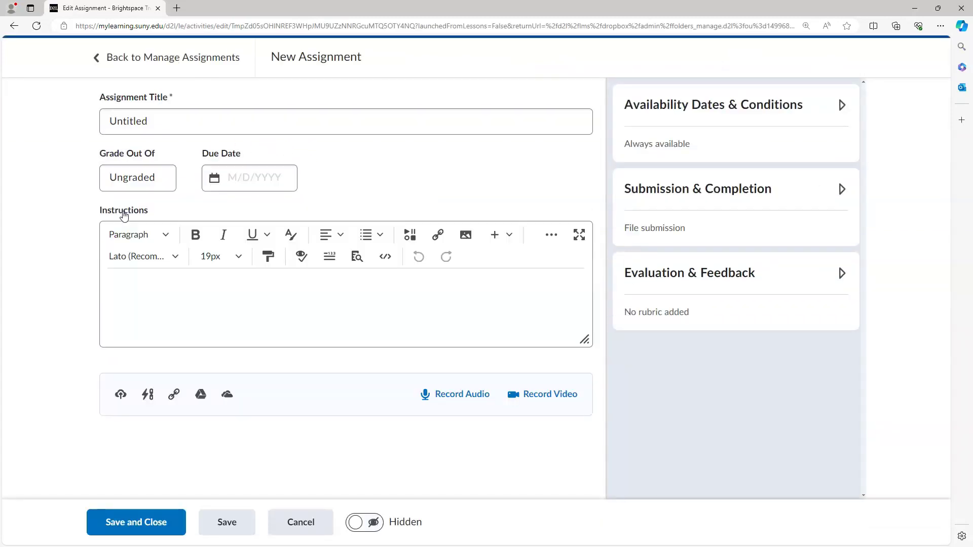
Title the assignment "Start, Stop, Continue Activity" and set its due date to 5/3/2024.
{"action": "left_click", "coordinate": [168, 116]}
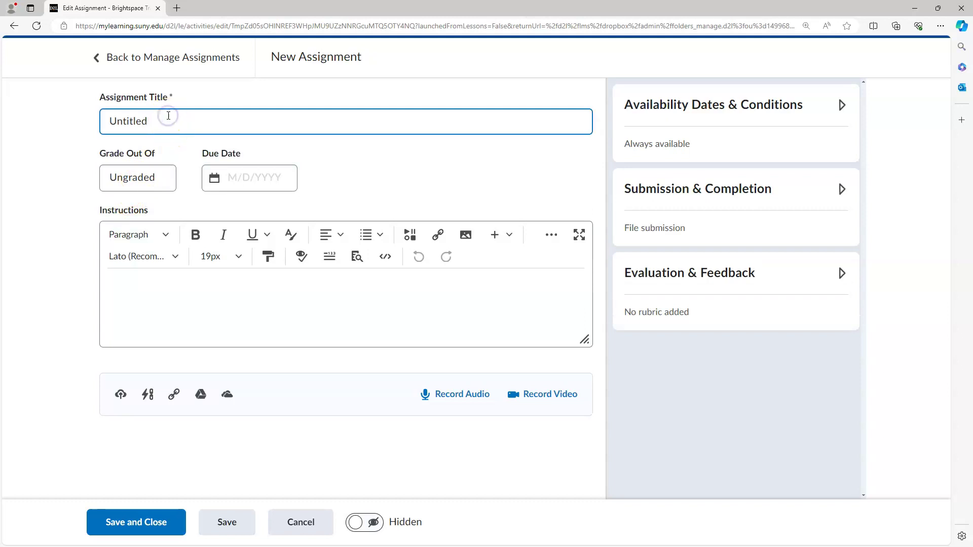
{"action": "key", "text": "ctrl+a"}
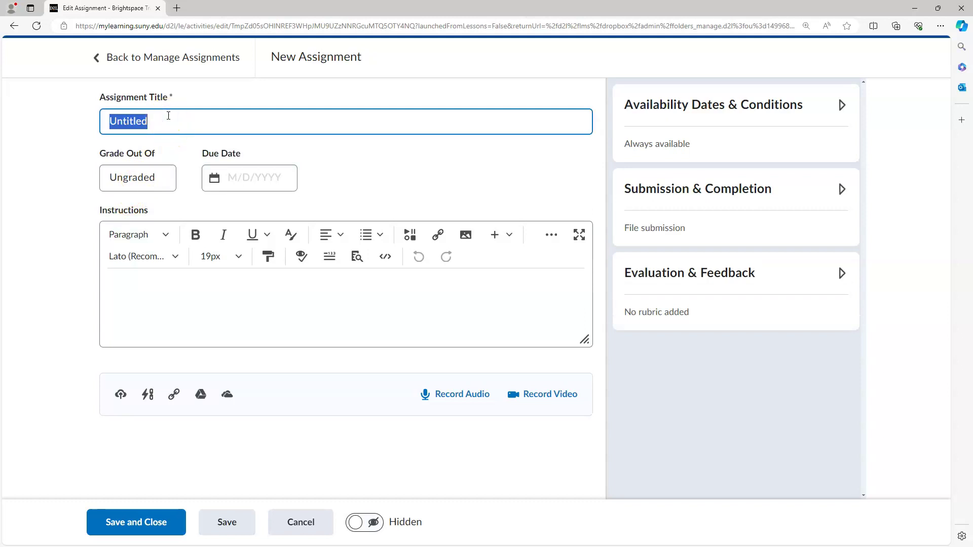
{"action": "type", "text": "Start, Stop, Conti"}
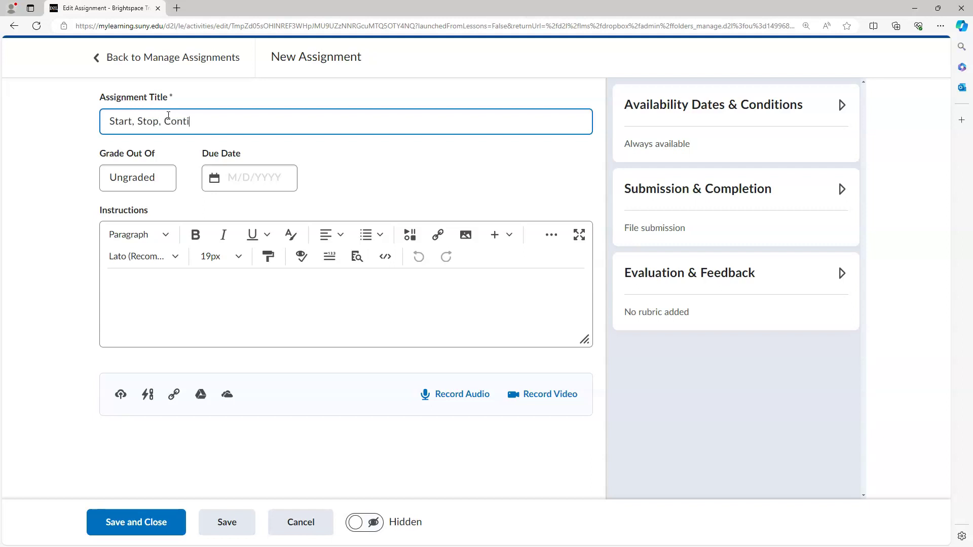
{"action": "type", "text": "nue Activity"}
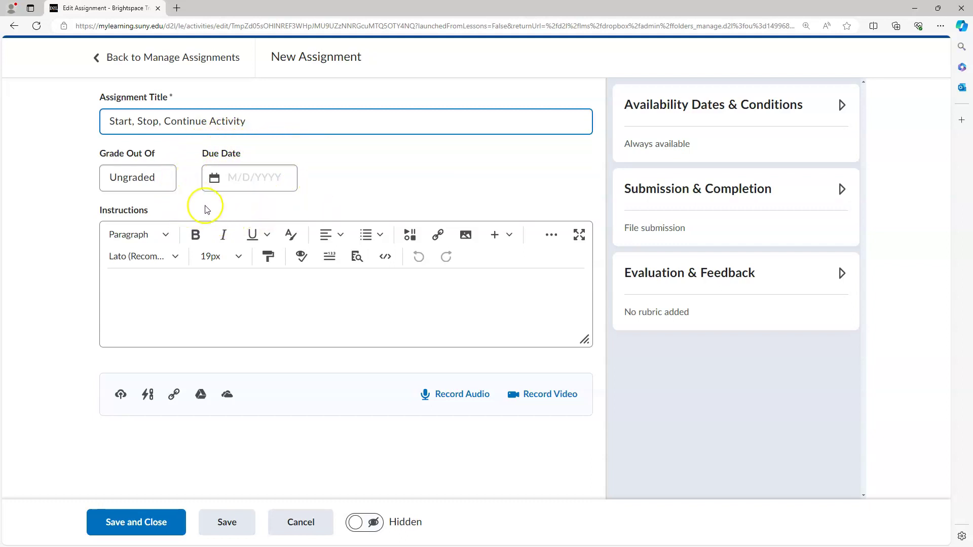
{"action": "left_click", "coordinate": [250, 179]}
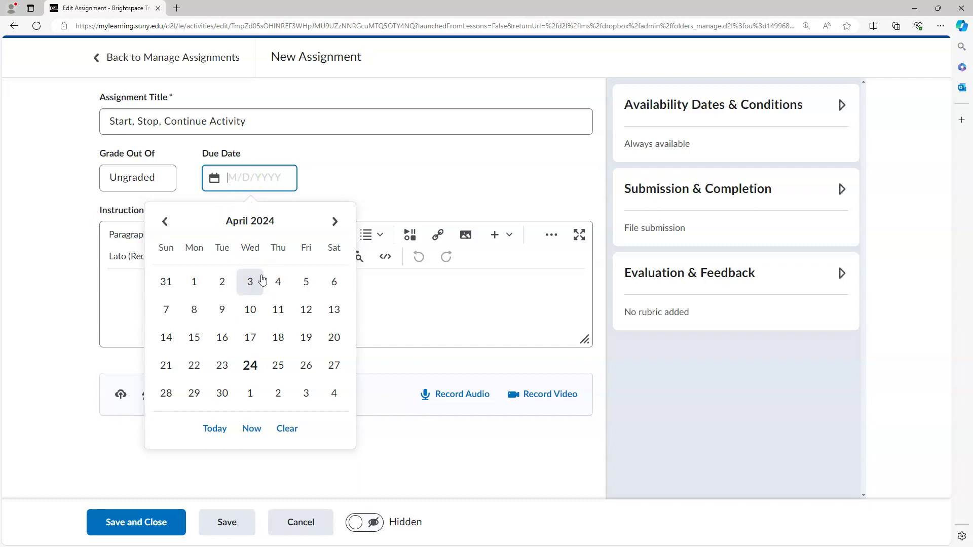
{"action": "left_click", "coordinate": [306, 394]}
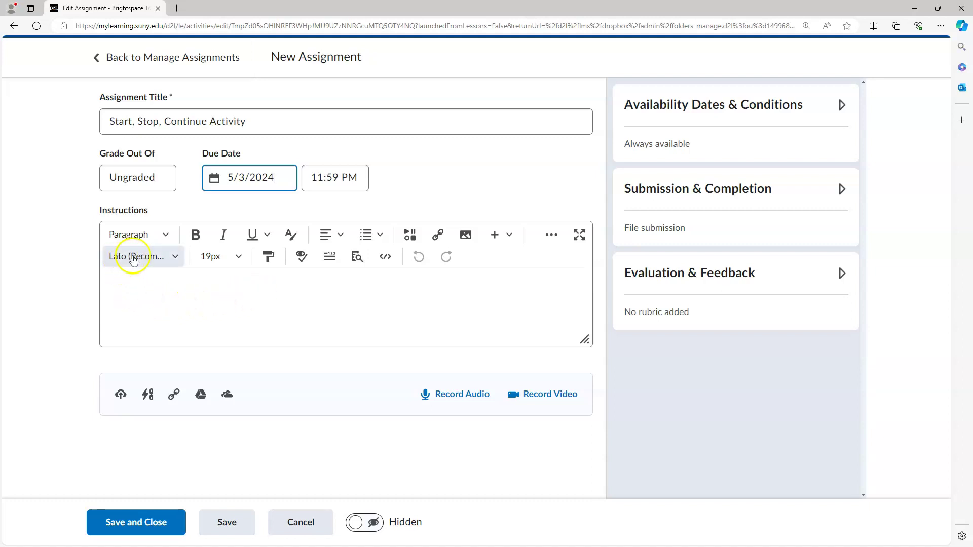
Insert the Start, Stop, Continue Activity padlet into the assignment instructions as a shared board and enlarge the instructions editor.
{"action": "left_click", "coordinate": [410, 236]}
{"action": "left_click", "coordinate": [403, 181]}
{"action": "left_click", "coordinate": [403, 191]}
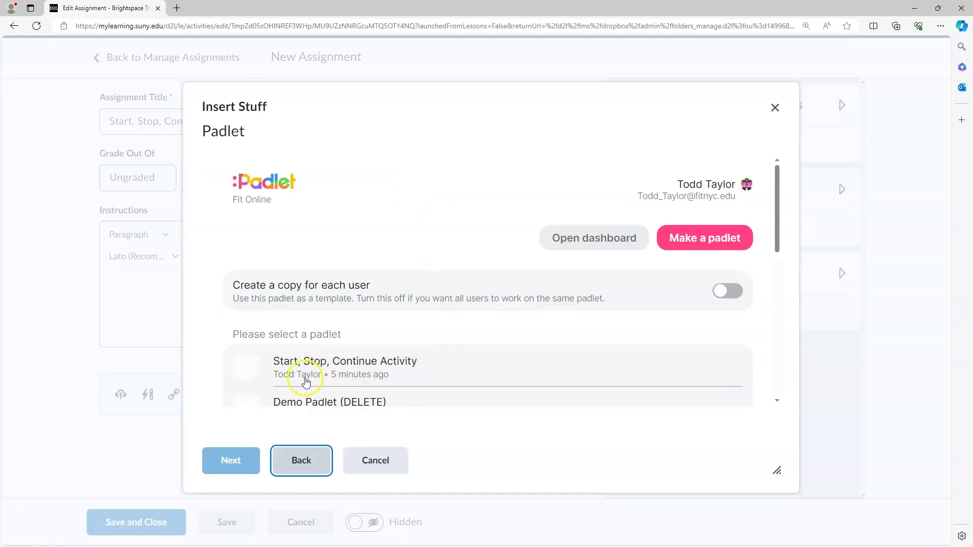
{"action": "left_click", "coordinate": [459, 372]}
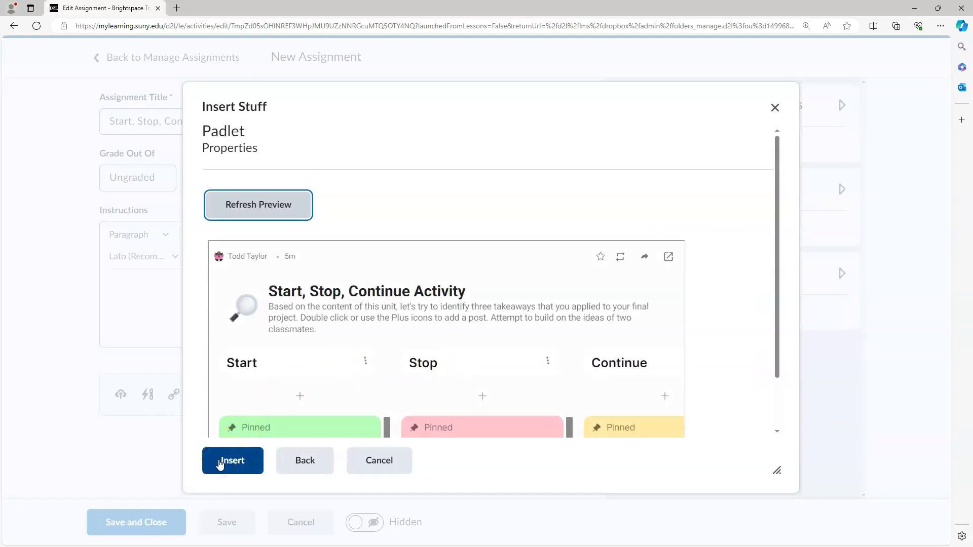
{"action": "left_click", "coordinate": [220, 461]}
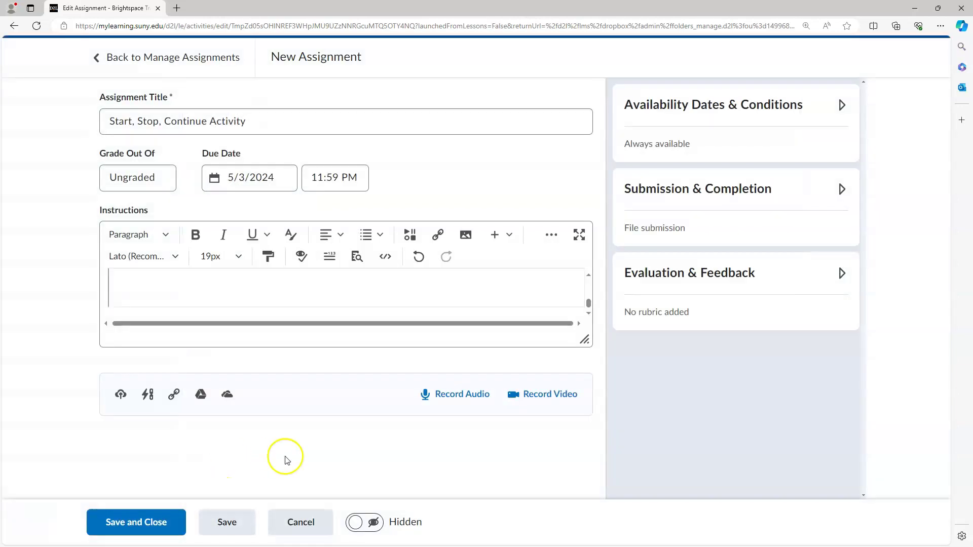
{"action": "left_click_drag", "start_coordinate": [584, 338], "coordinate": [593, 483]}
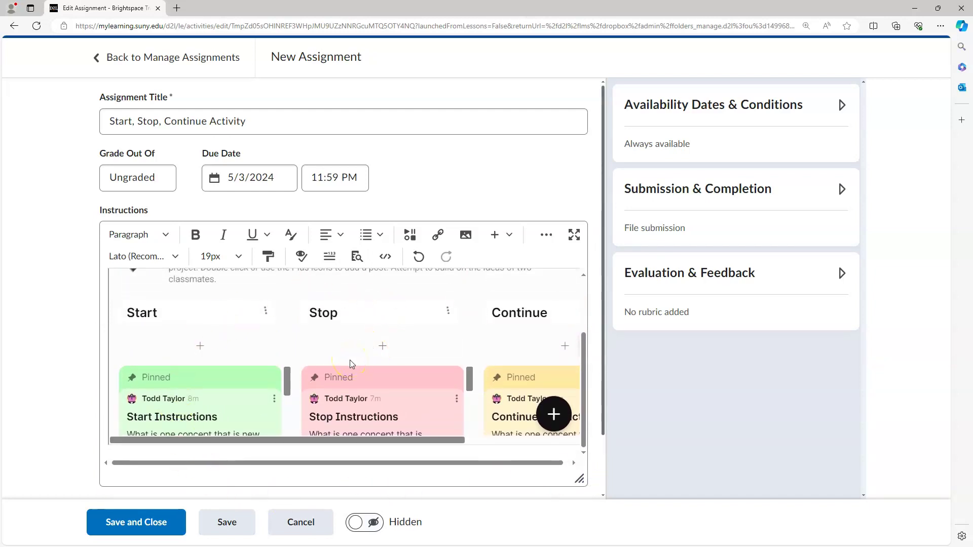
{"action": "mouse_move", "coordinate": [320, 442]}
{"action": "left_mouse_down"}
{"action": "mouse_move", "coordinate": [461, 439]}
{"action": "mouse_move", "coordinate": [317, 453]}
{"action": "left_mouse_up"}
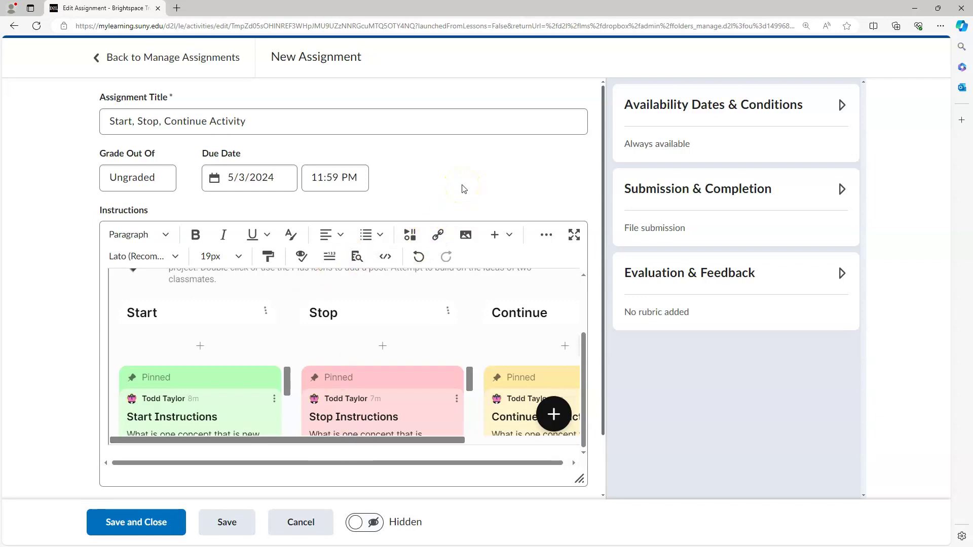
Grade the assignment out of 100 points and link it to a new grade item in the grade book.
{"action": "left_click", "coordinate": [141, 179]}
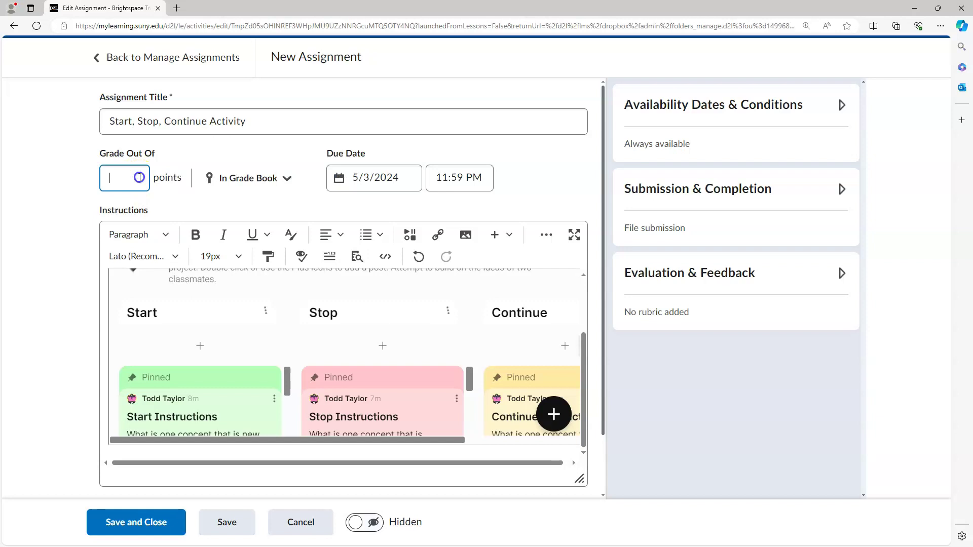
{"action": "type", "text": "100"}
{"action": "left_click", "coordinate": [293, 183]}
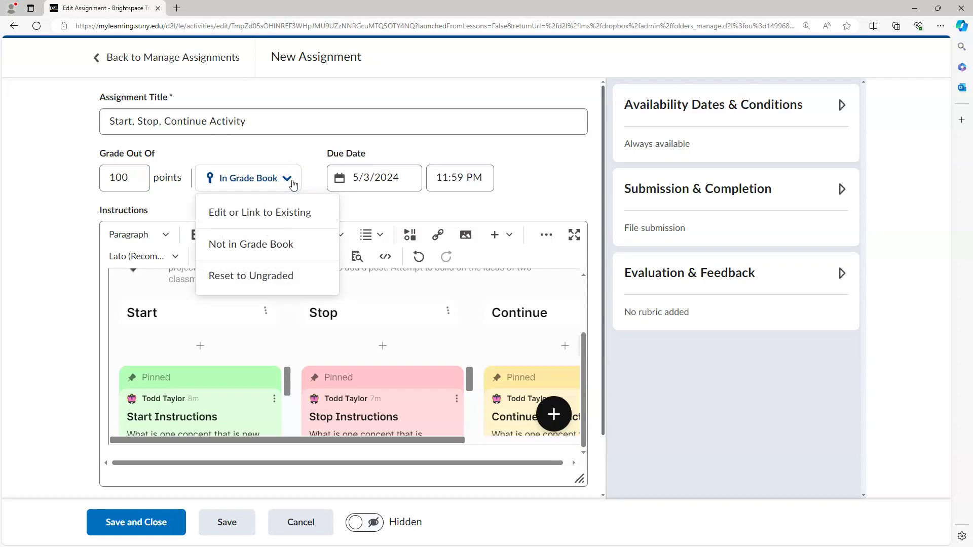
{"action": "left_click", "coordinate": [287, 212]}
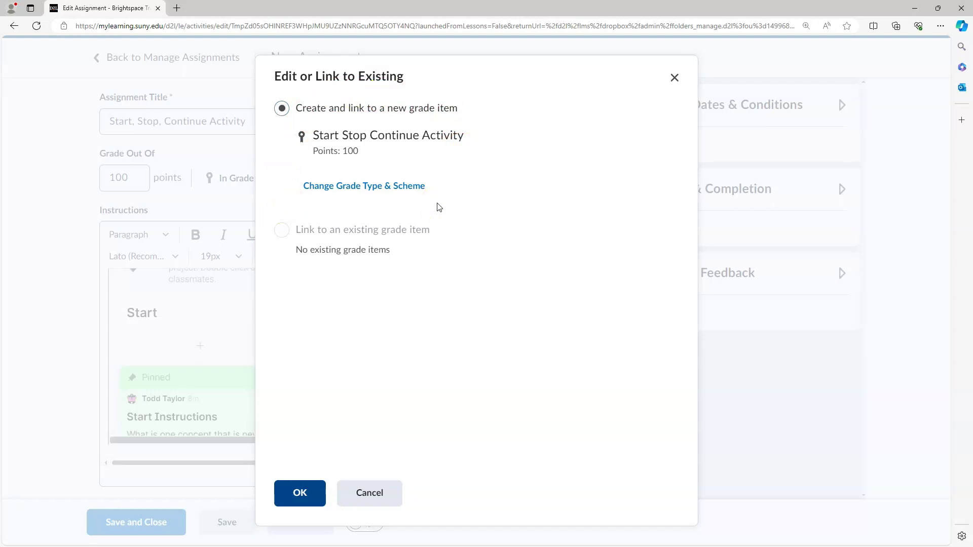
{"action": "left_click", "coordinate": [314, 493]}
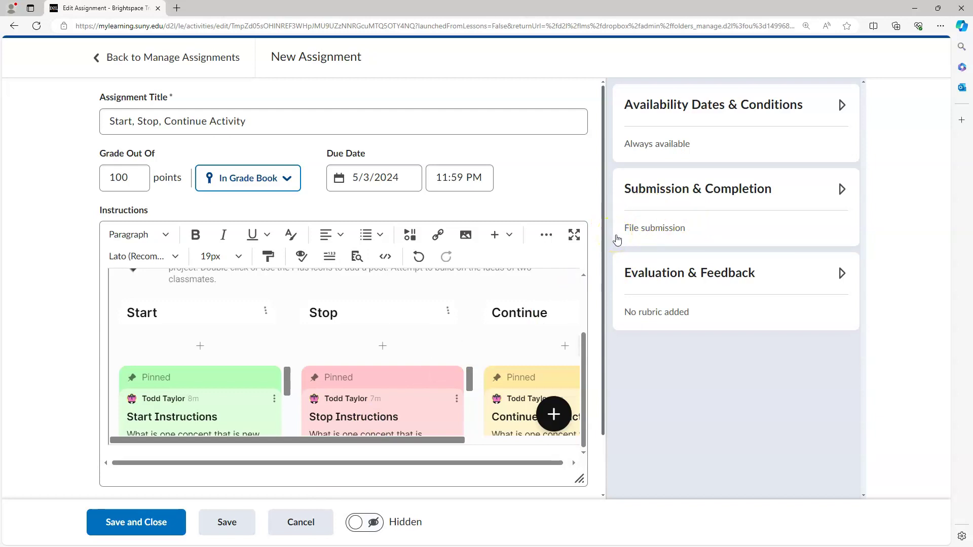
Set the submission type to Observed in person and have it marked as completed automatically on evaluation.
{"action": "left_click", "coordinate": [655, 232]}
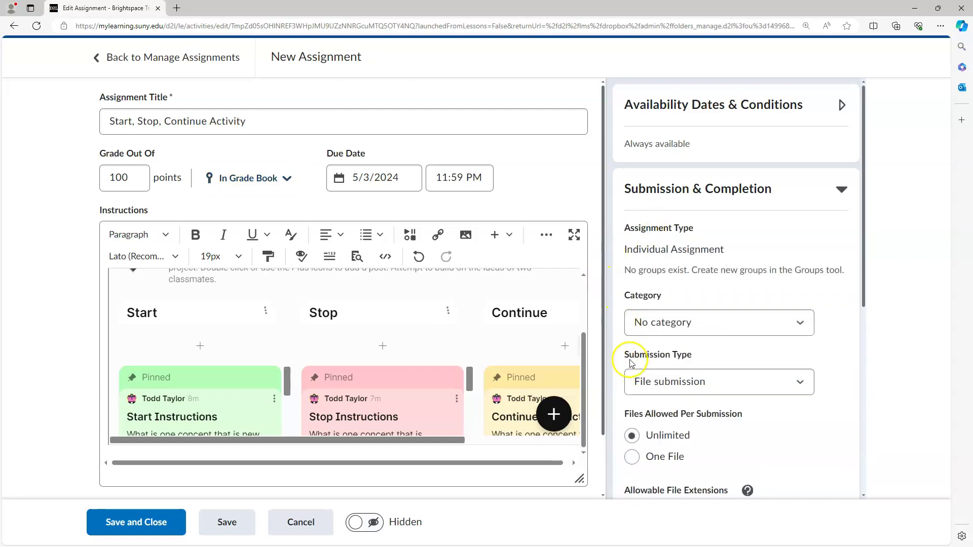
{"action": "left_click", "coordinate": [803, 386]}
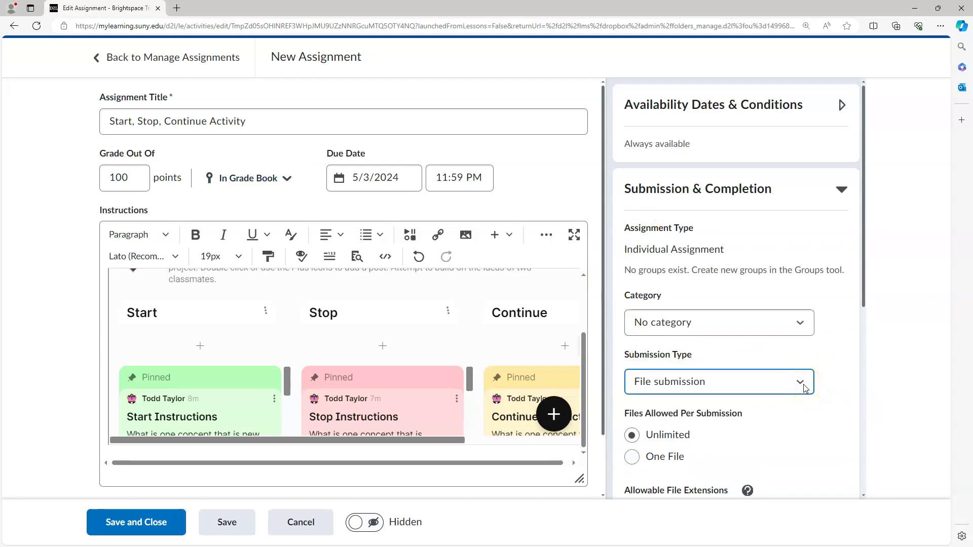
{"action": "left_click", "coordinate": [806, 389]}
{"action": "left_click", "coordinate": [780, 440]}
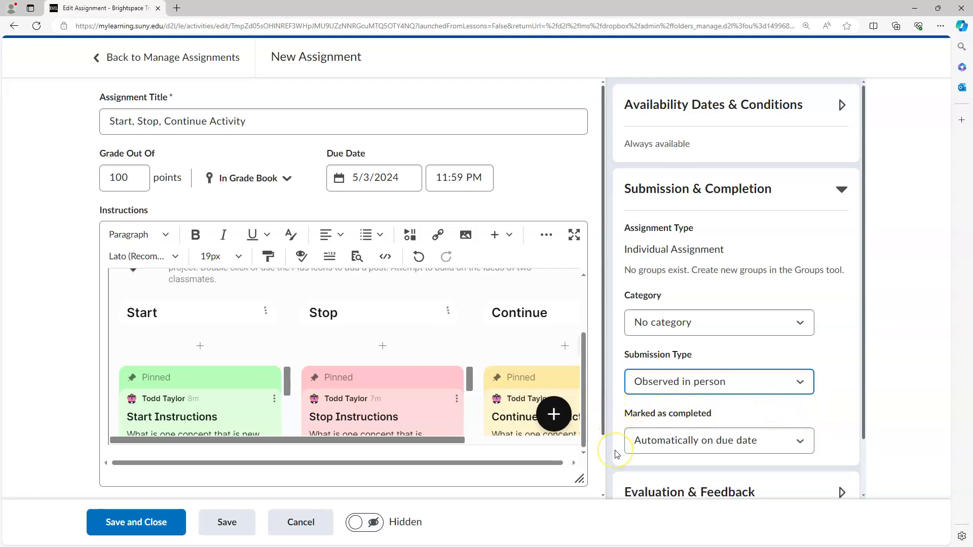
{"action": "left_click", "coordinate": [800, 441]}
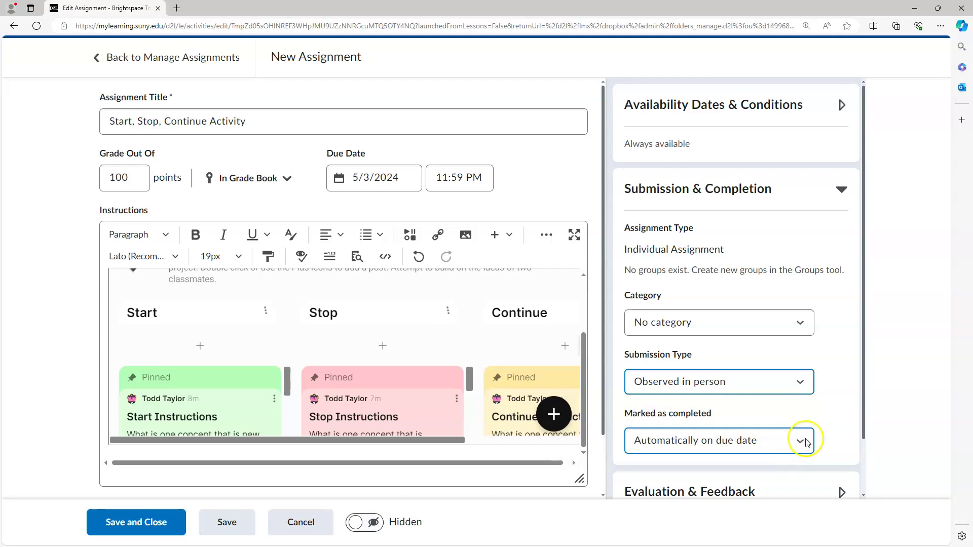
{"action": "left_click", "coordinate": [782, 473]}
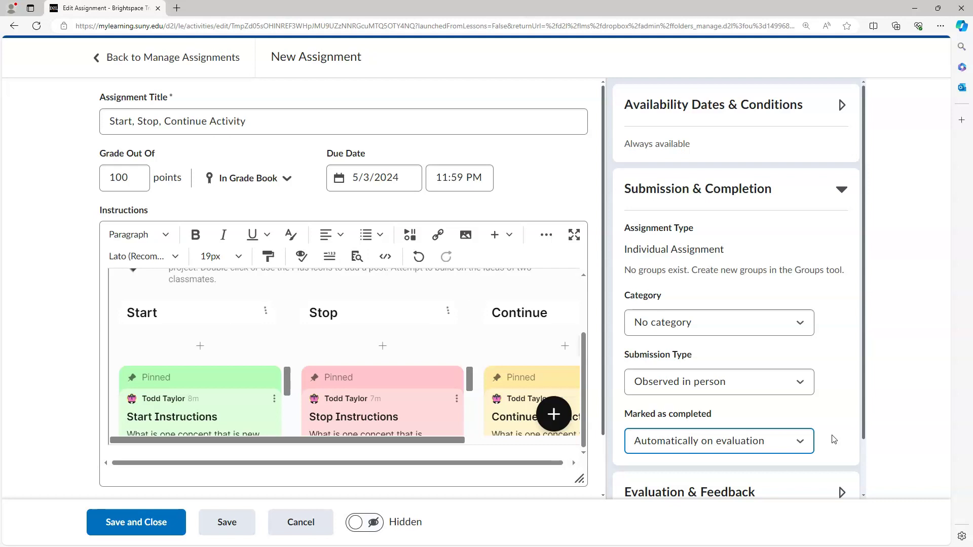
Show the availability dates and conditions, make the assignment visible, and save and close it.
{"action": "left_click", "coordinate": [714, 113]}
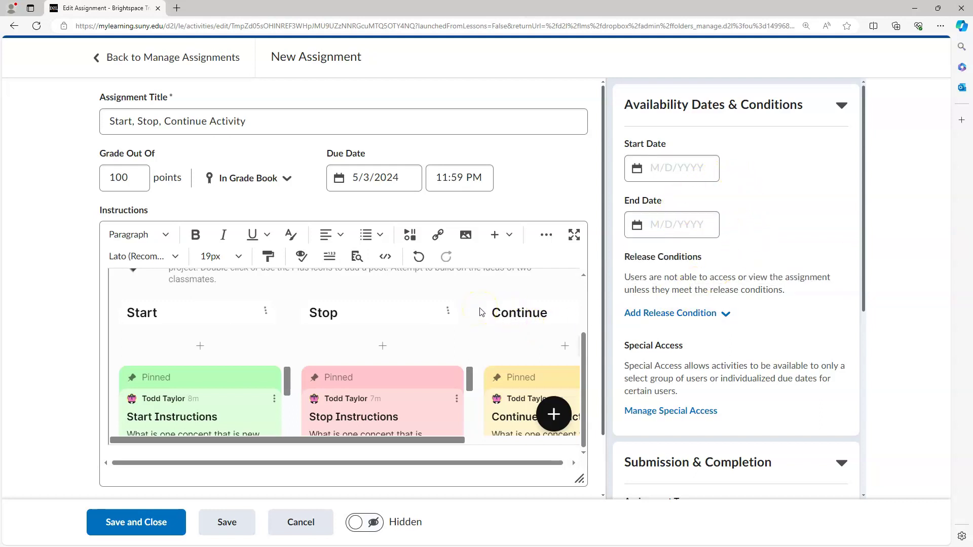
{"action": "left_click", "coordinate": [374, 524]}
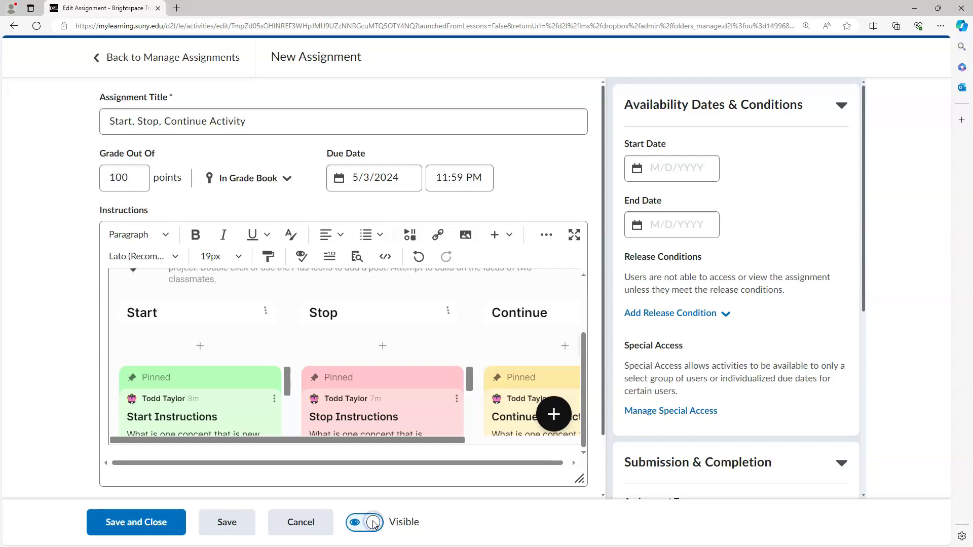
{"action": "left_click", "coordinate": [105, 524]}
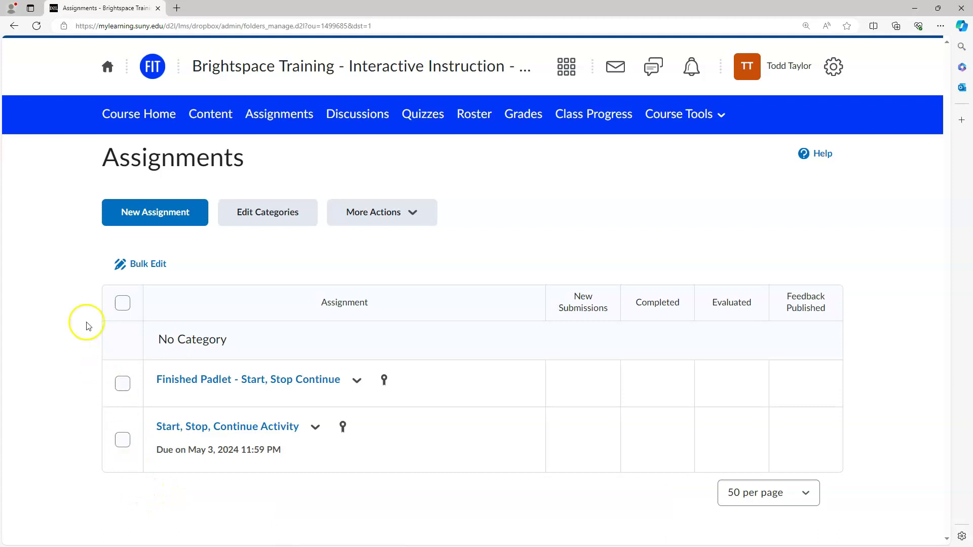
Add the existing Start, Stop, Continue Activity assignment to the Padlet - Working module.
{"action": "left_click", "coordinate": [216, 116]}
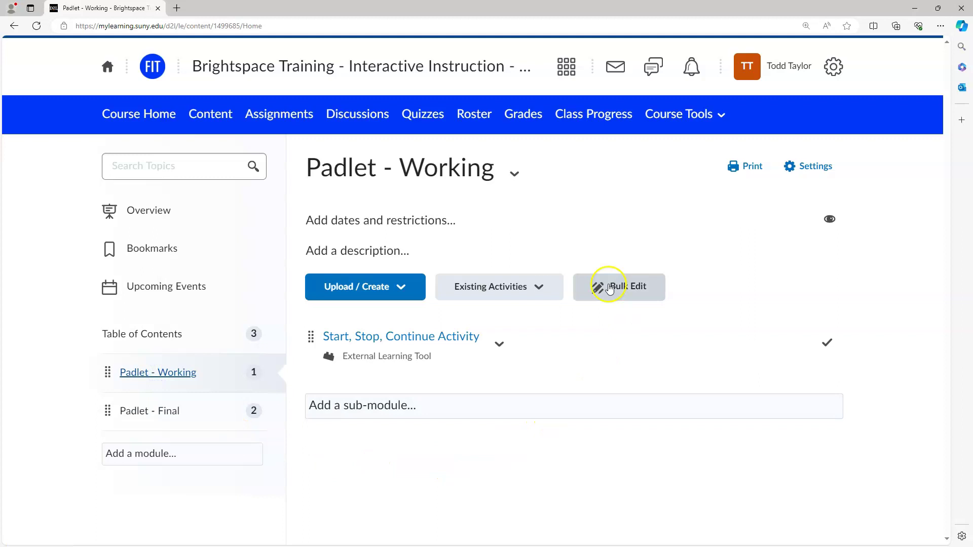
{"action": "left_click", "coordinate": [540, 288]}
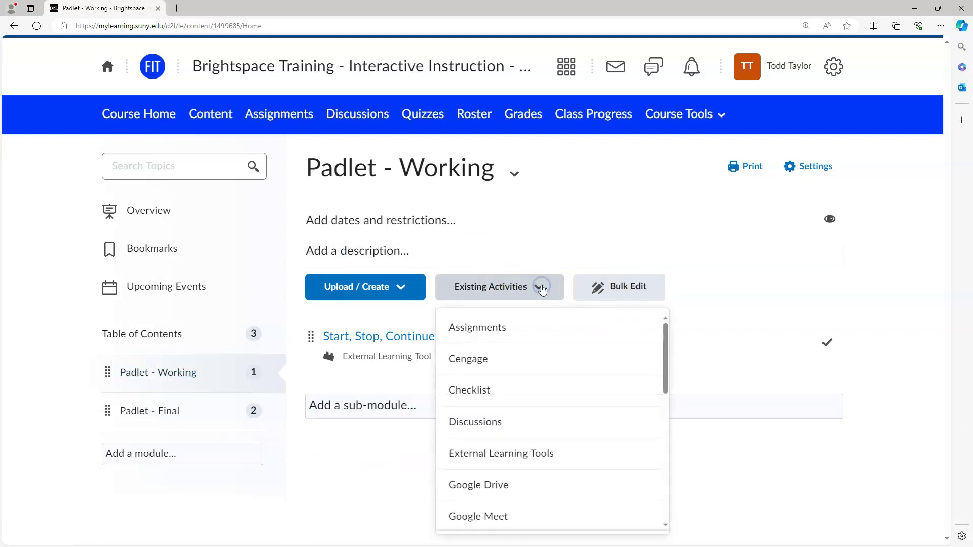
{"action": "left_click", "coordinate": [546, 329]}
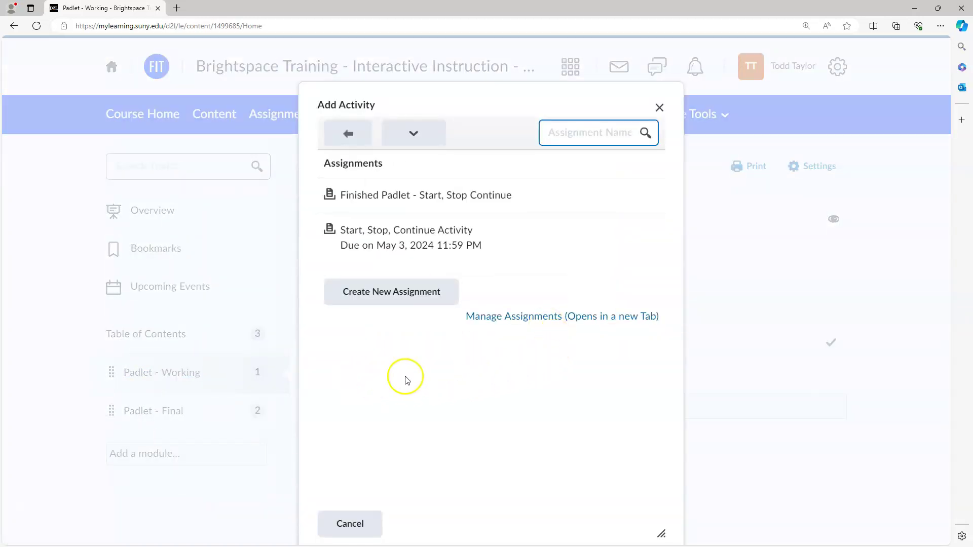
{"action": "left_click", "coordinate": [509, 233]}
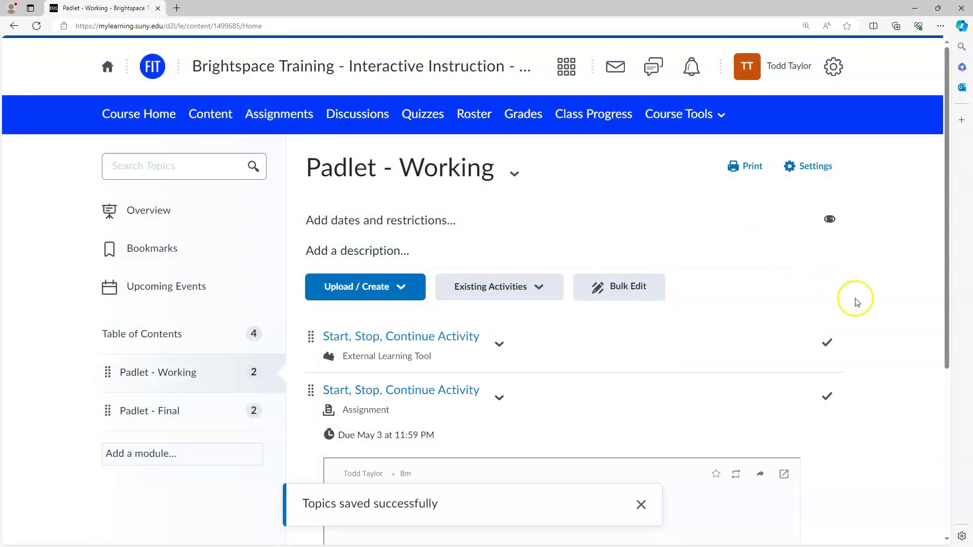
Examine the assignment's embedded padlet in the module list and on the assignment's own topic page.
{"action": "scroll", "coordinate": [861, 327], "scroll_direction": "down", "scroll_amount": 2}
{"action": "scroll", "coordinate": [863, 330], "scroll_direction": "down", "scroll_amount": 3}
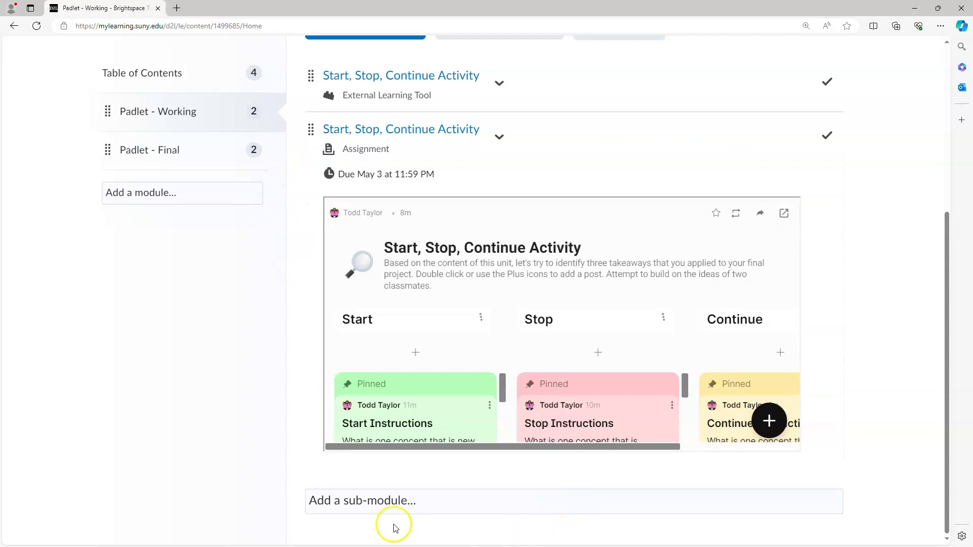
{"action": "scroll", "coordinate": [324, 413], "scroll_direction": "up", "scroll_amount": 2}
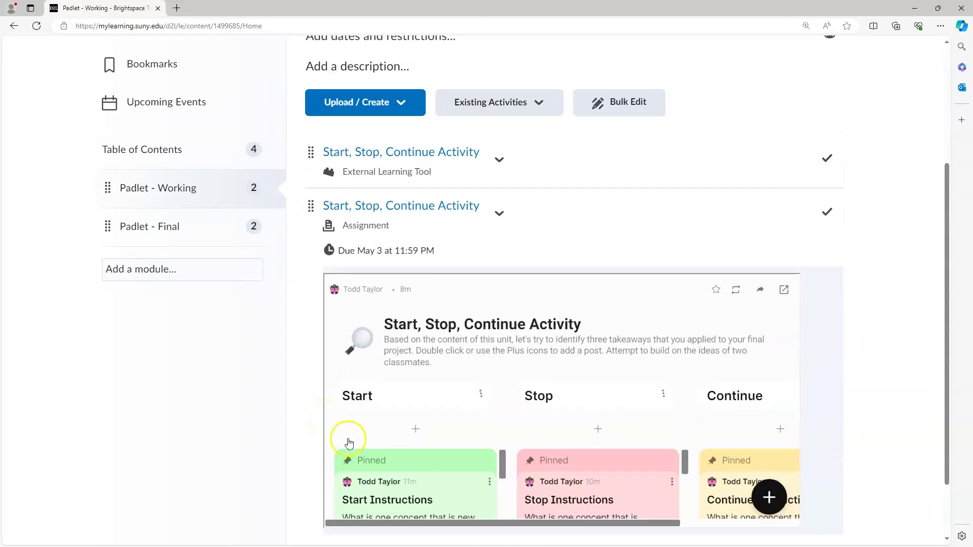
{"action": "scroll", "coordinate": [806, 504], "scroll_direction": "down", "scroll_amount": 1}
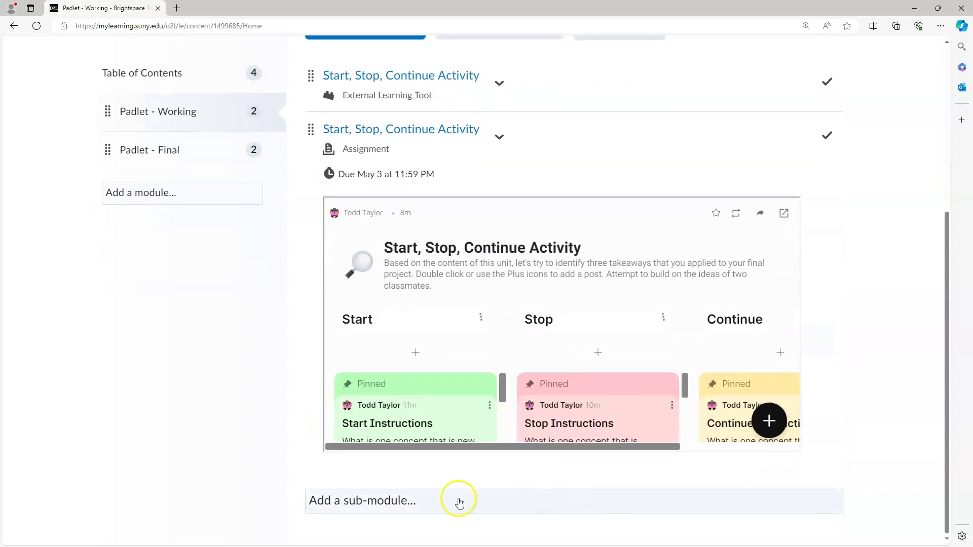
{"action": "left_click_drag", "start_coordinate": [528, 446], "coordinate": [449, 450]}
{"action": "scroll", "coordinate": [320, 416], "scroll_direction": "up", "scroll_amount": 2}
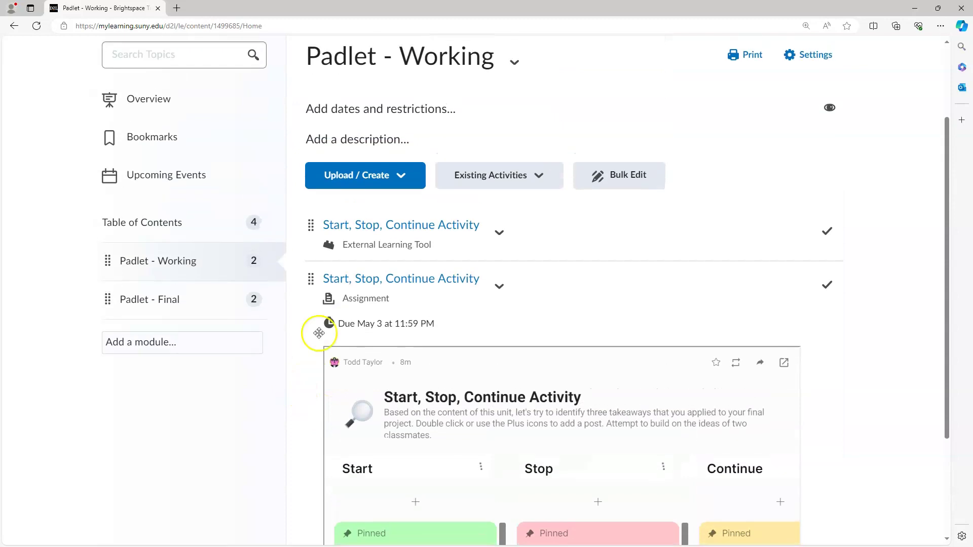
{"action": "left_click", "coordinate": [423, 283]}
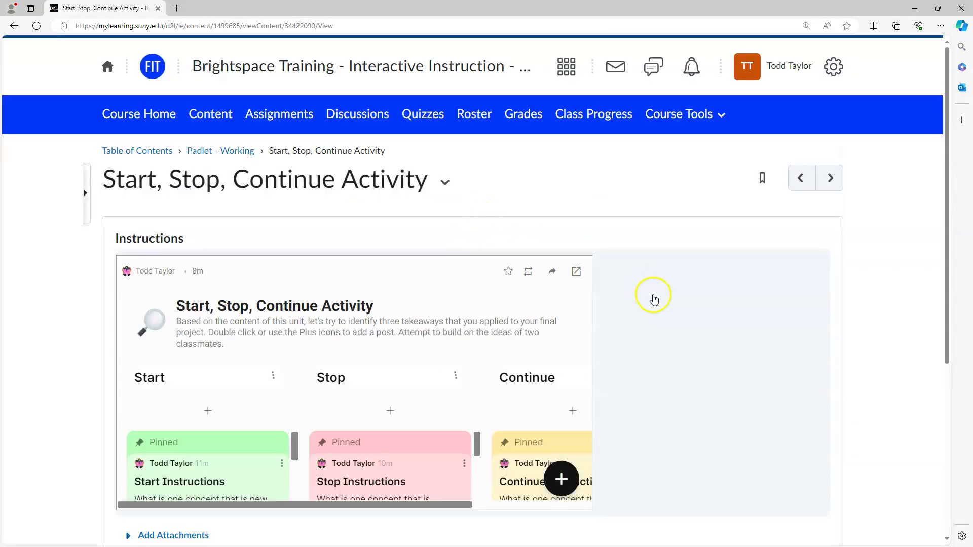
{"action": "scroll", "coordinate": [366, 298], "scroll_direction": "down", "scroll_amount": 2}
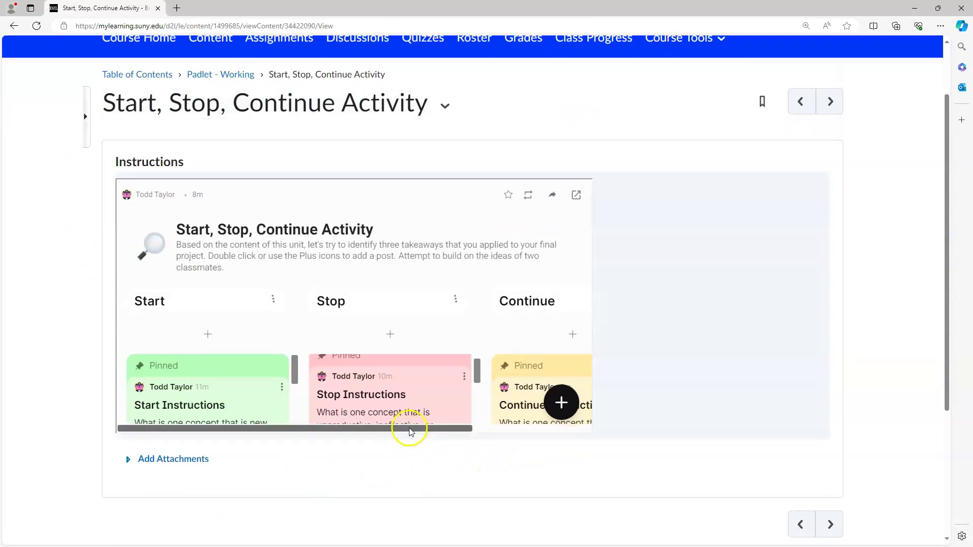
{"action": "left_click", "coordinate": [479, 448]}
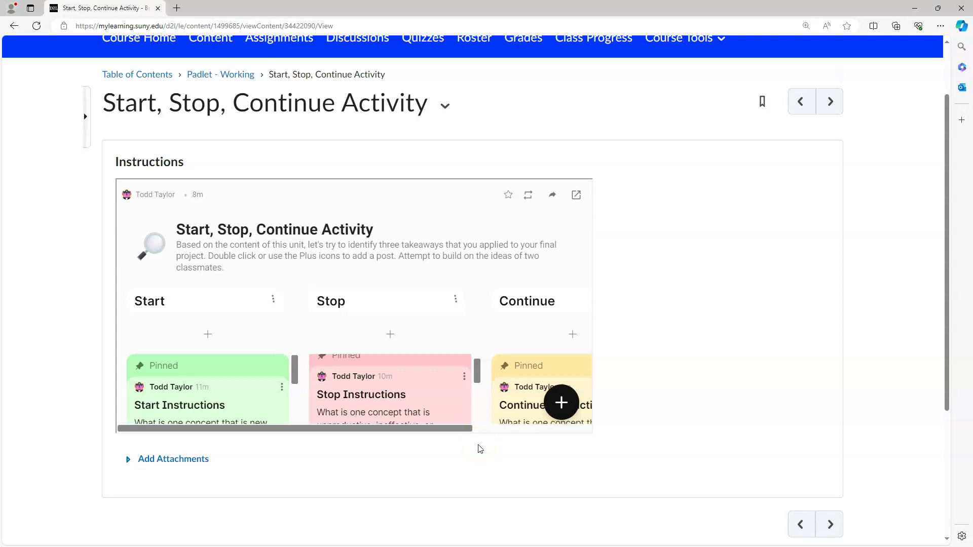